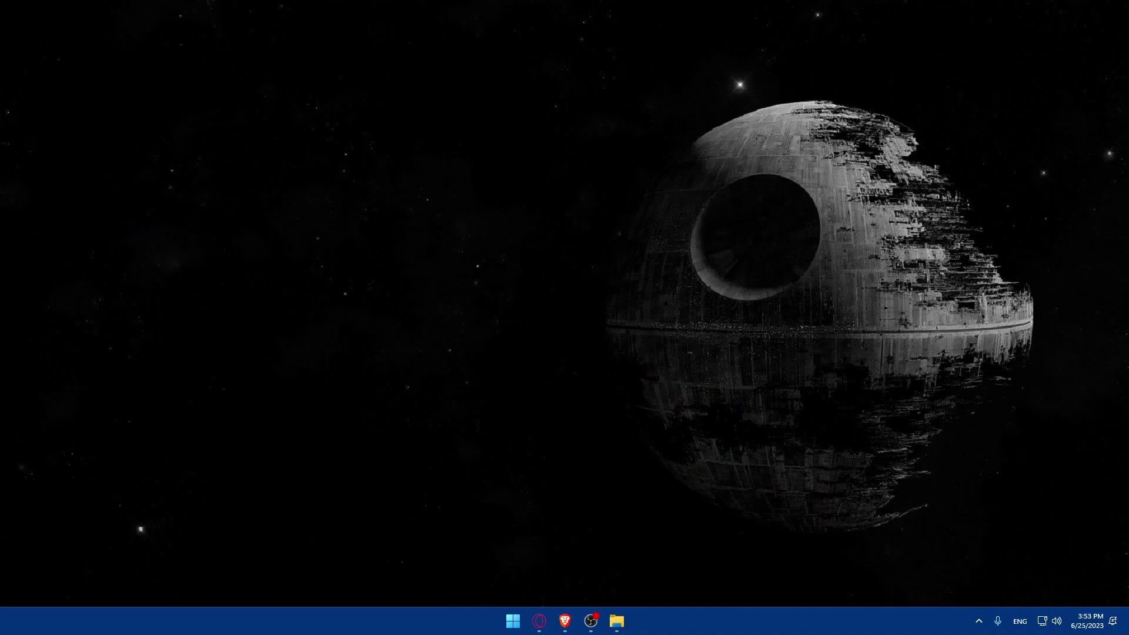
Launch Brave and go to business.facebook.com
{"action": "left_click", "coordinate": [564, 621]}
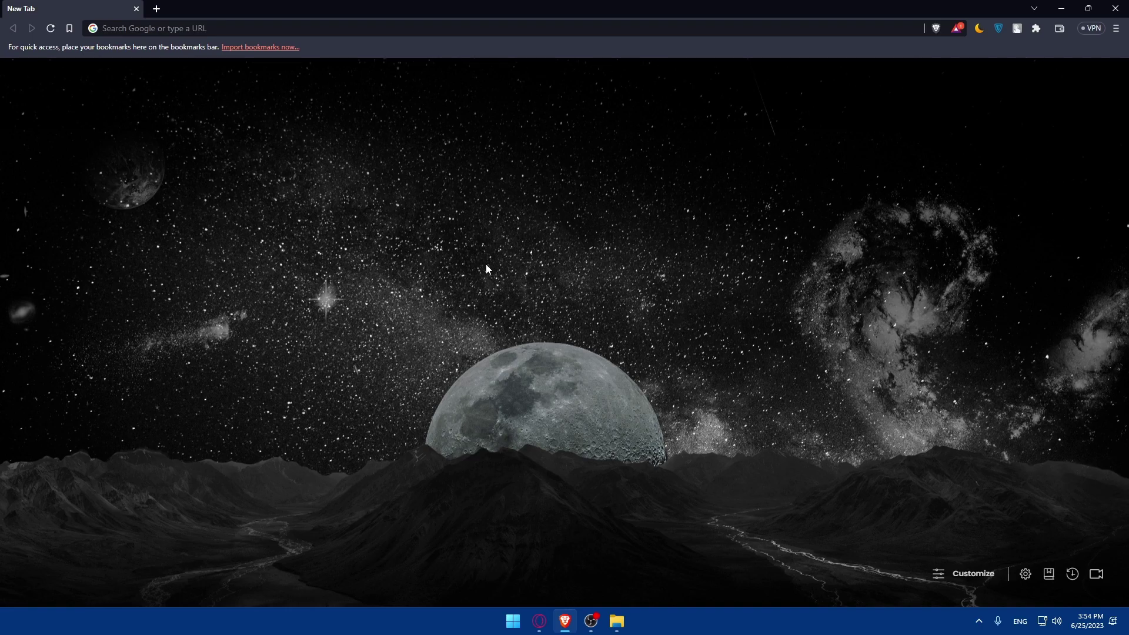
{"action": "left_click", "coordinate": [163, 28]}
{"action": "type", "text": "bu"}
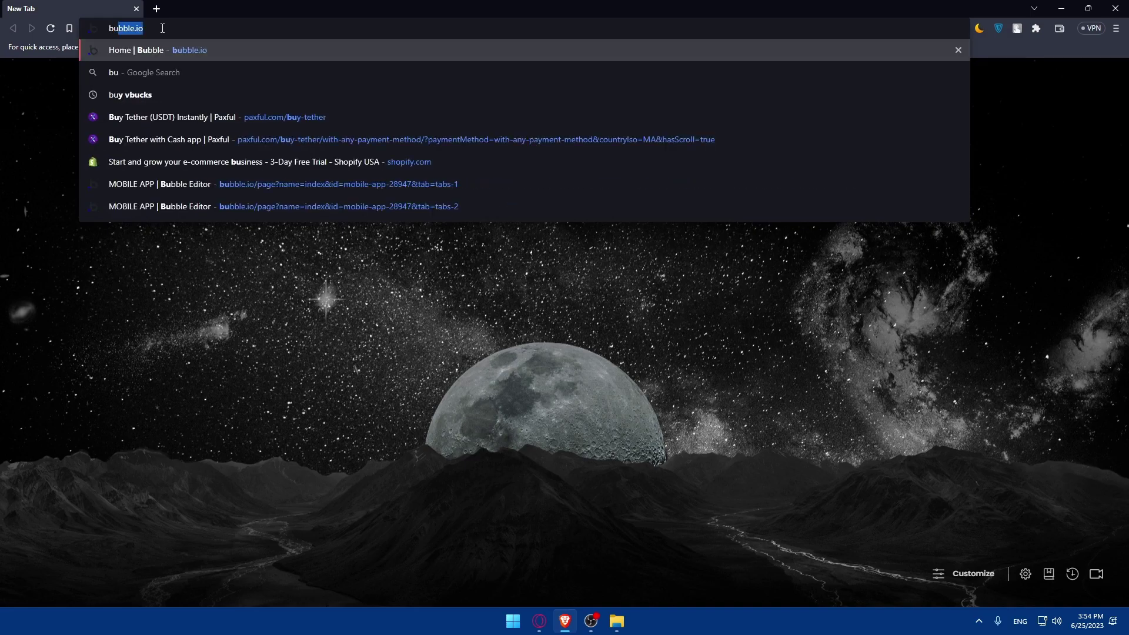
{"action": "type", "text": "siness"}
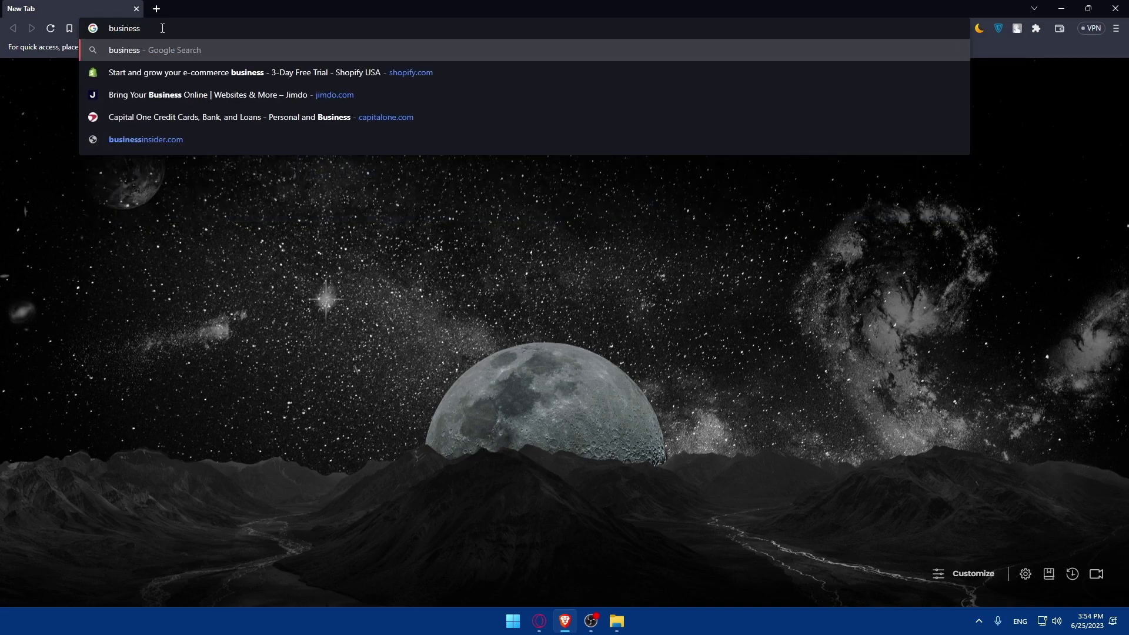
{"action": "type", "text": ".facebook"}
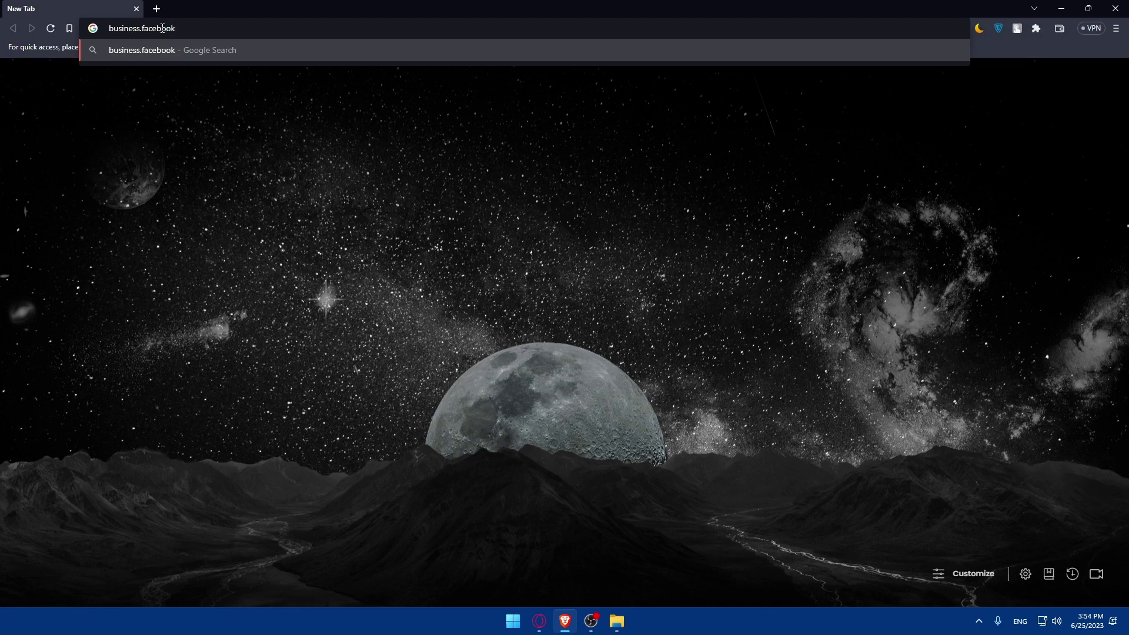
{"action": "type", "text": ".com"}
{"action": "key", "text": "Return"}
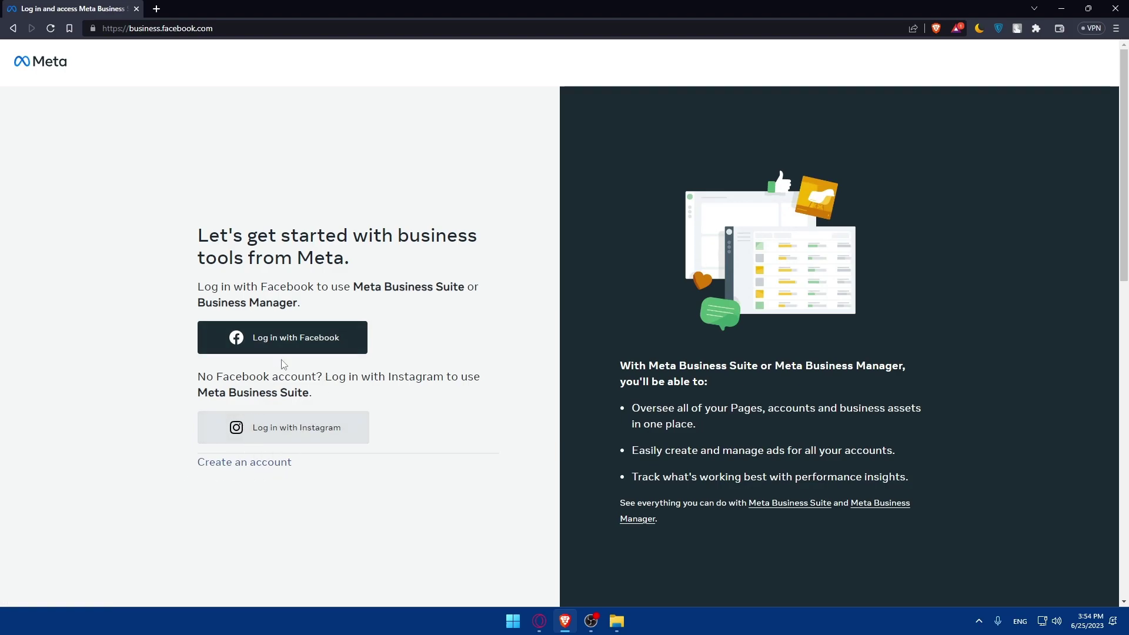
Log in with Facebook, then follow the ad-building tools link into Creative Hub
{"action": "left_click", "coordinate": [287, 340]}
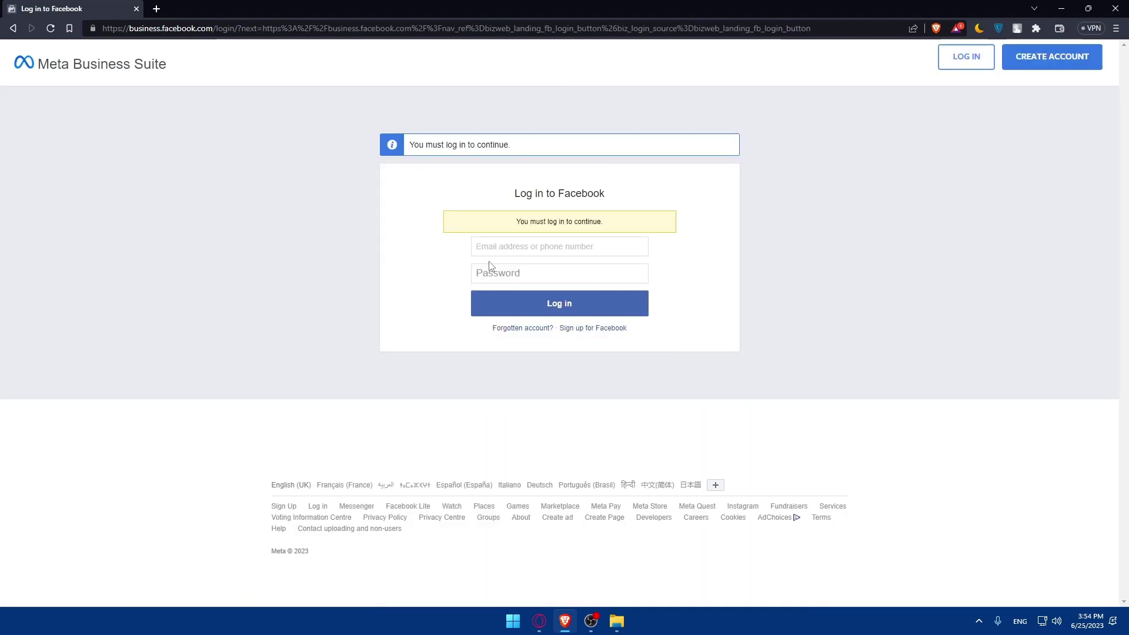
{"action": "left_click", "coordinate": [511, 251]}
{"action": "left_click", "coordinate": [497, 251]}
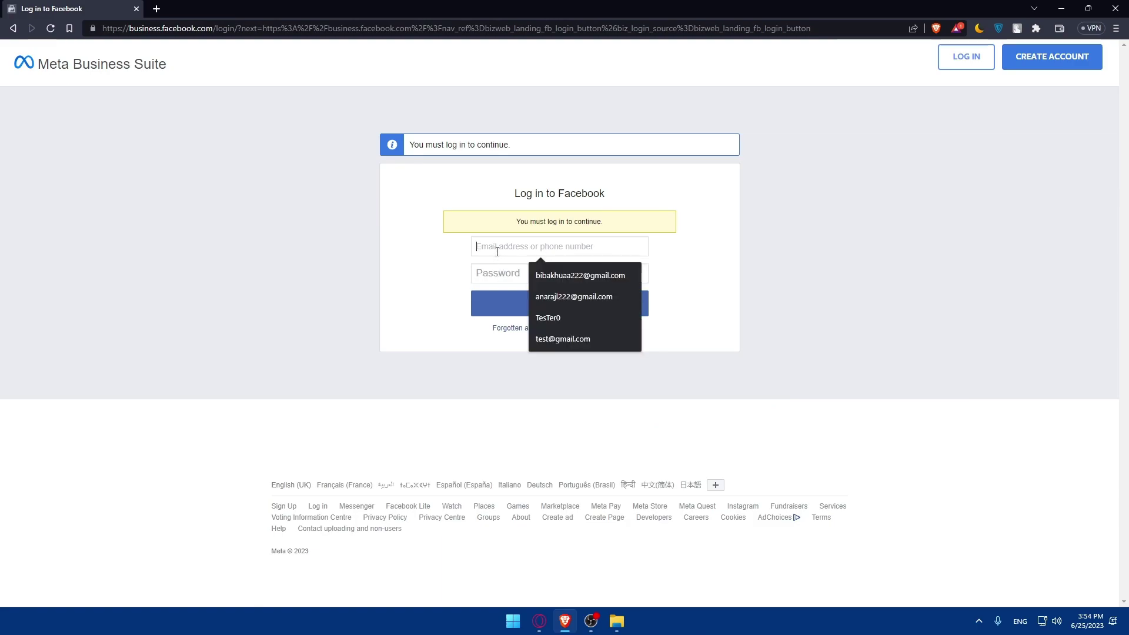
{"action": "left_click", "coordinate": [1047, 67]}
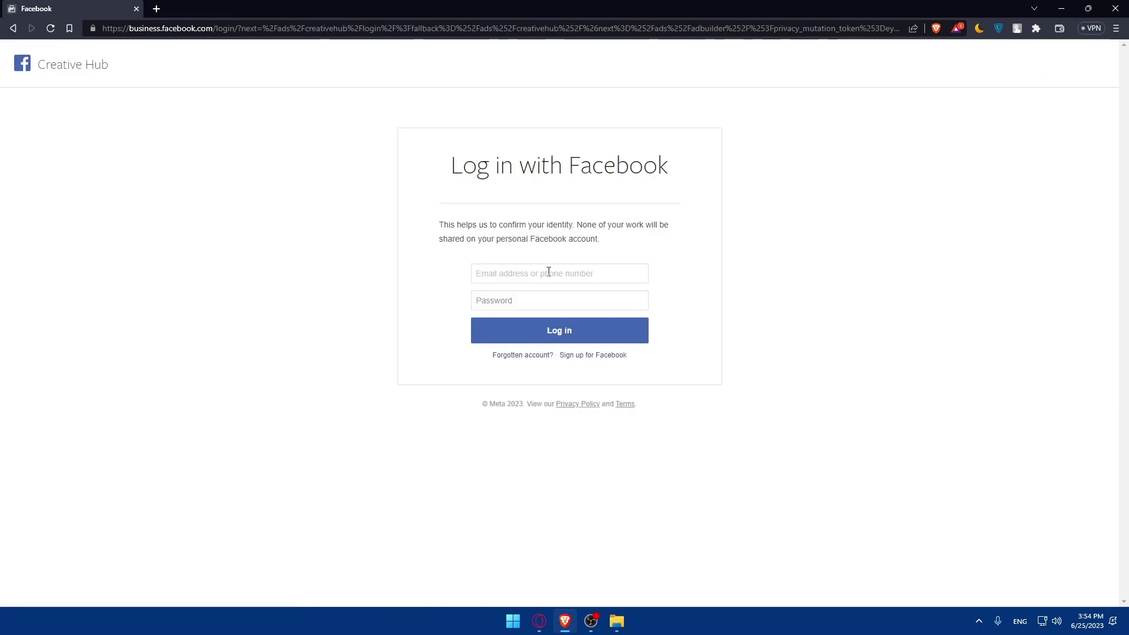
{"action": "left_click", "coordinate": [547, 273]}
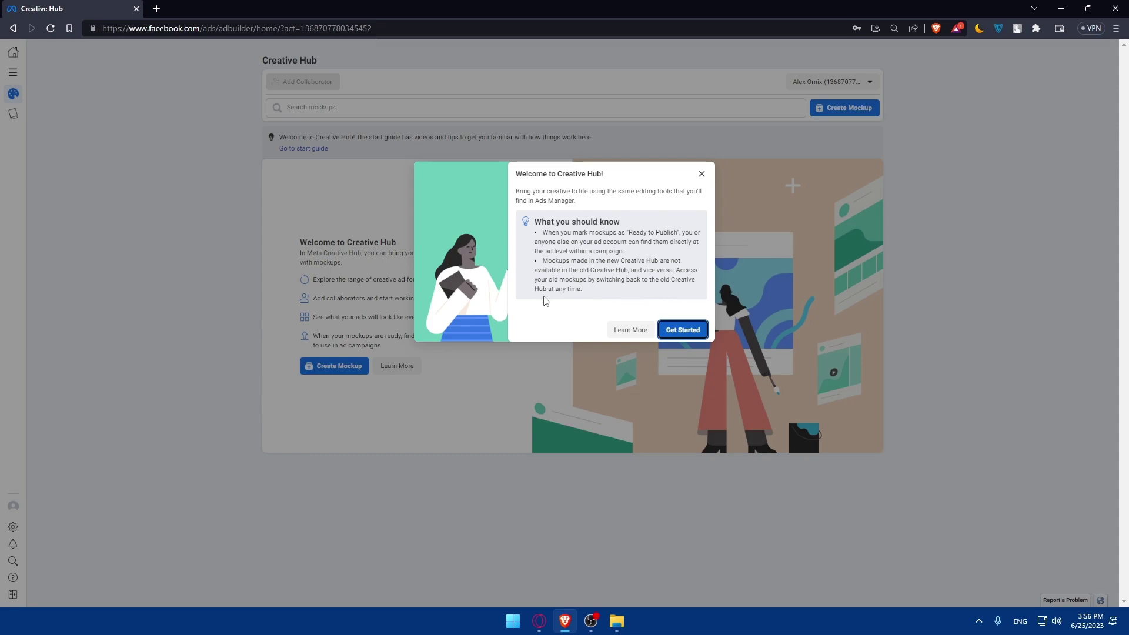
Choose Get Started on the 'Welcome to Creative Hub!' dialog
{"action": "left_click", "coordinate": [671, 327]}
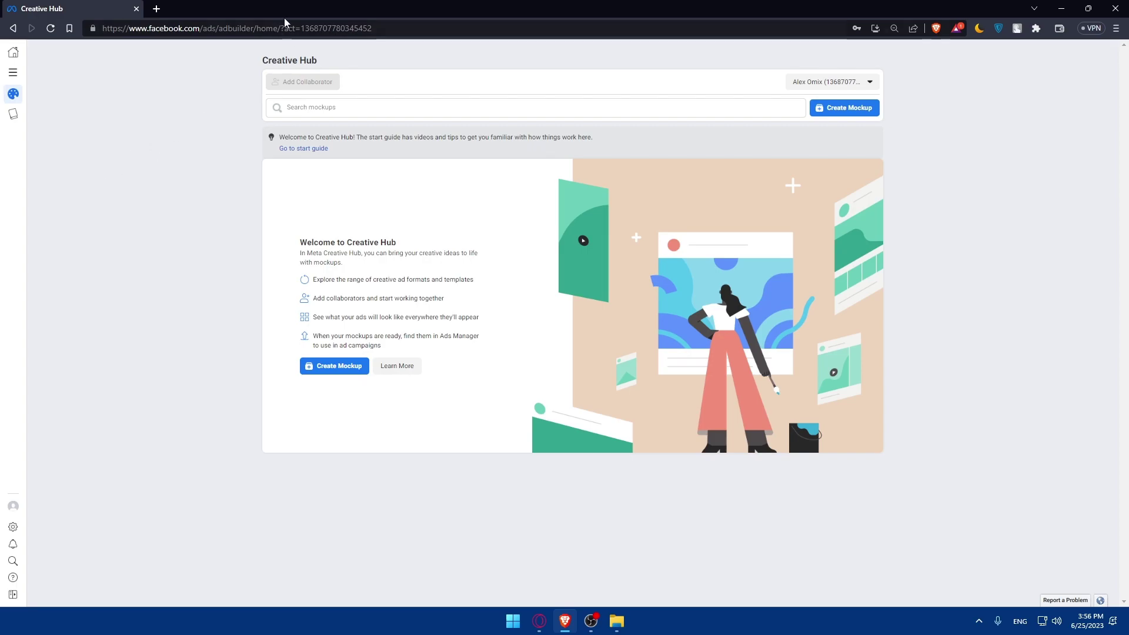
Go to shopify.com in a new tab, log in and open the My Store admin
{"action": "left_click", "coordinate": [156, 9]}
{"action": "type", "text": "sho"}
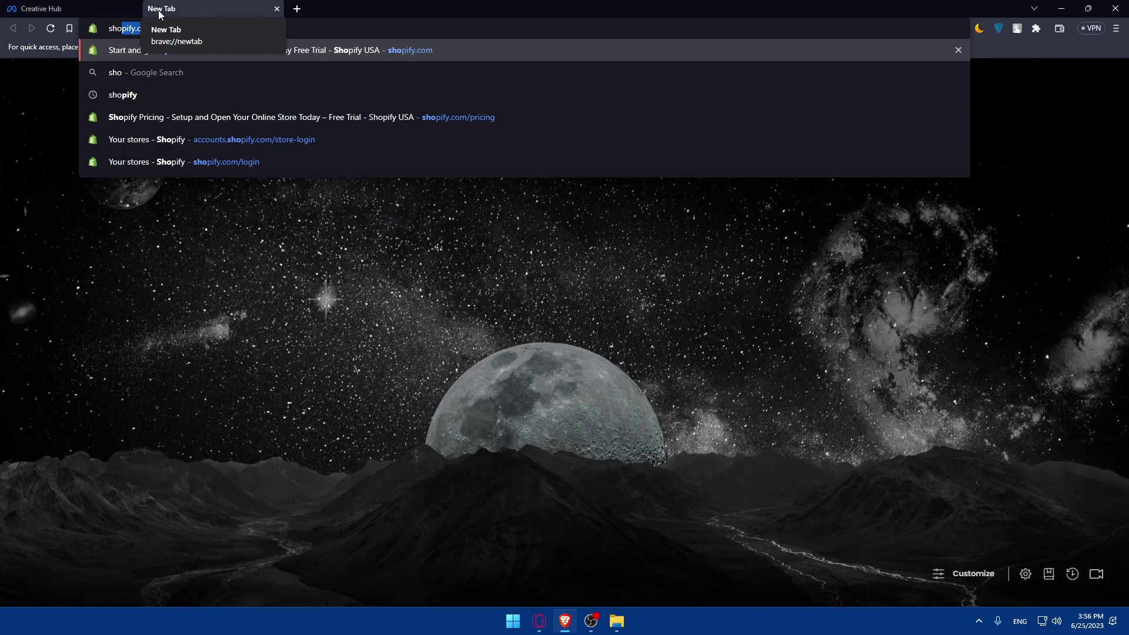
{"action": "type", "text": "pify.c"}
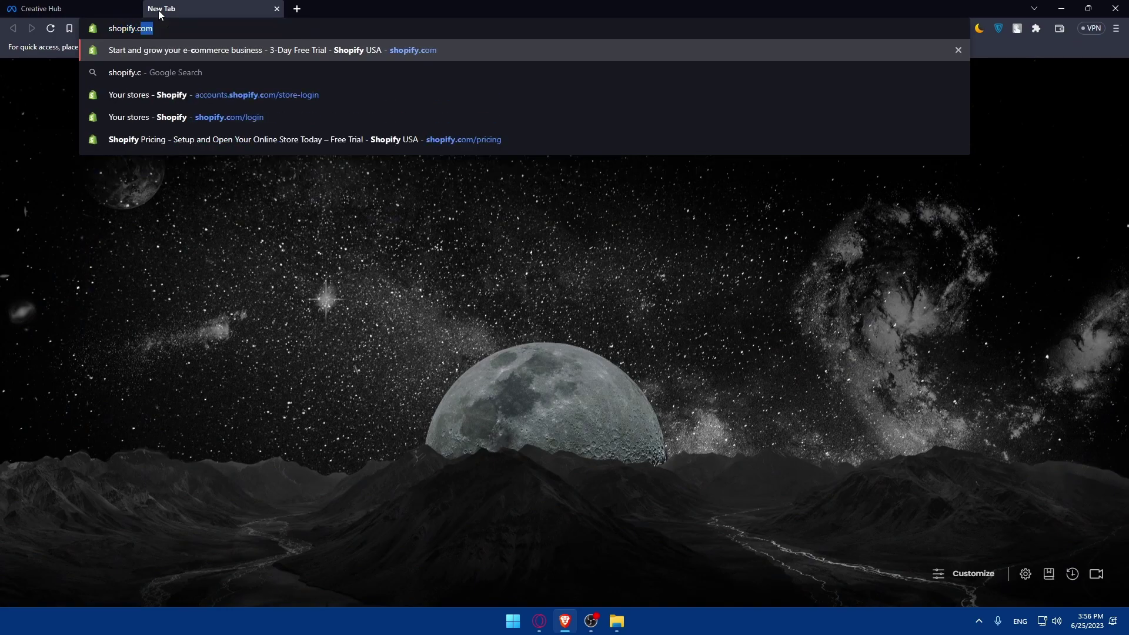
{"action": "key", "text": "Return"}
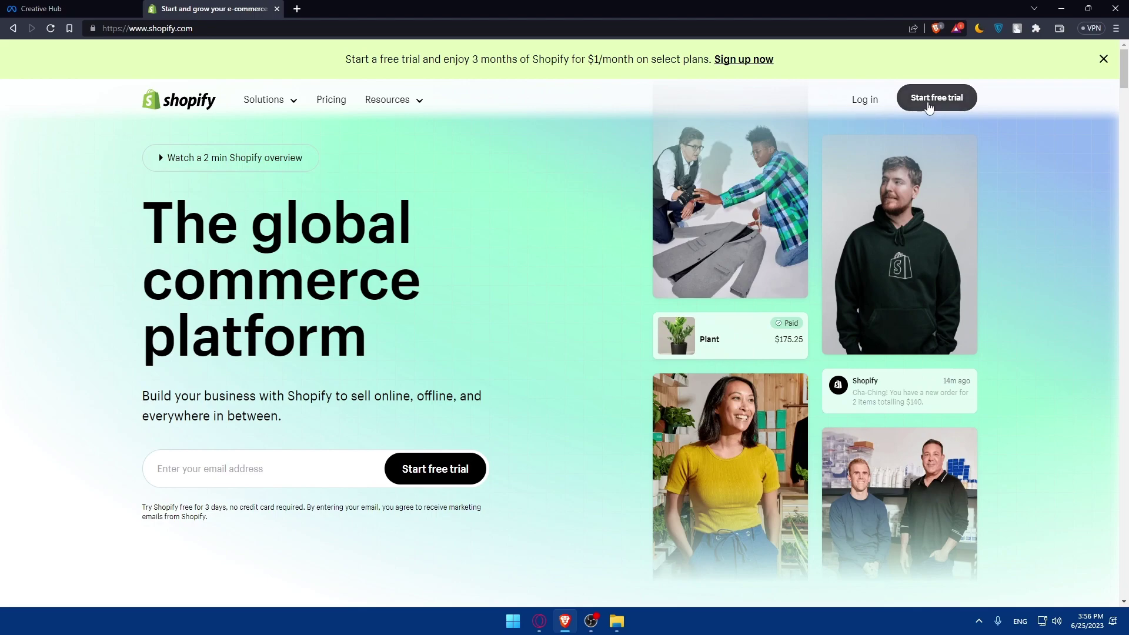
{"action": "left_click", "coordinate": [863, 100]}
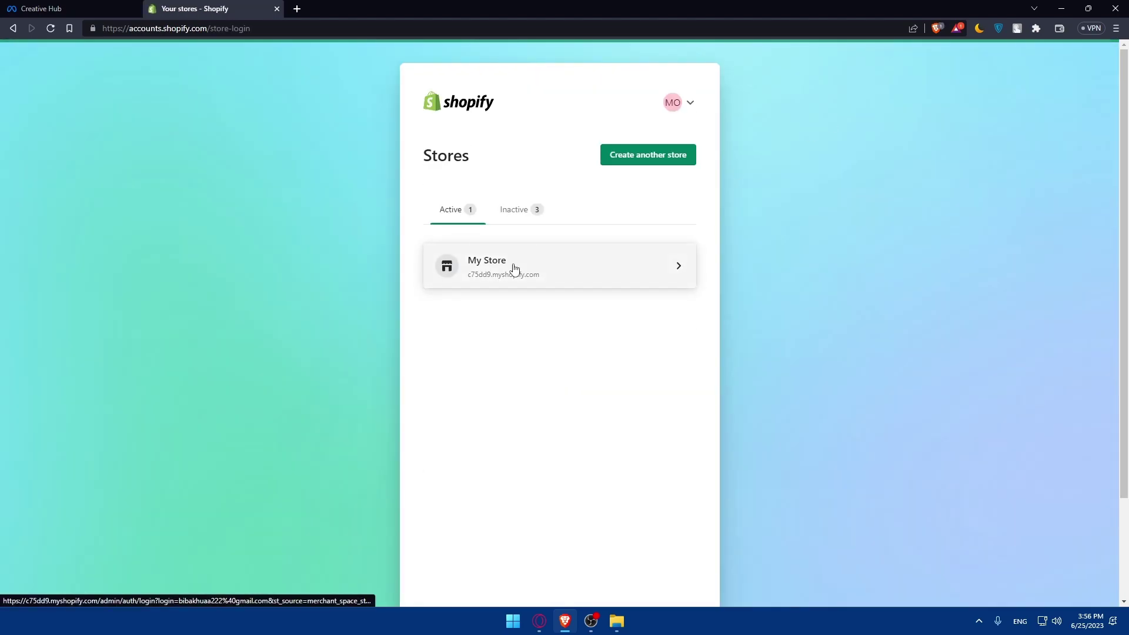
{"action": "left_click", "coordinate": [514, 265]}
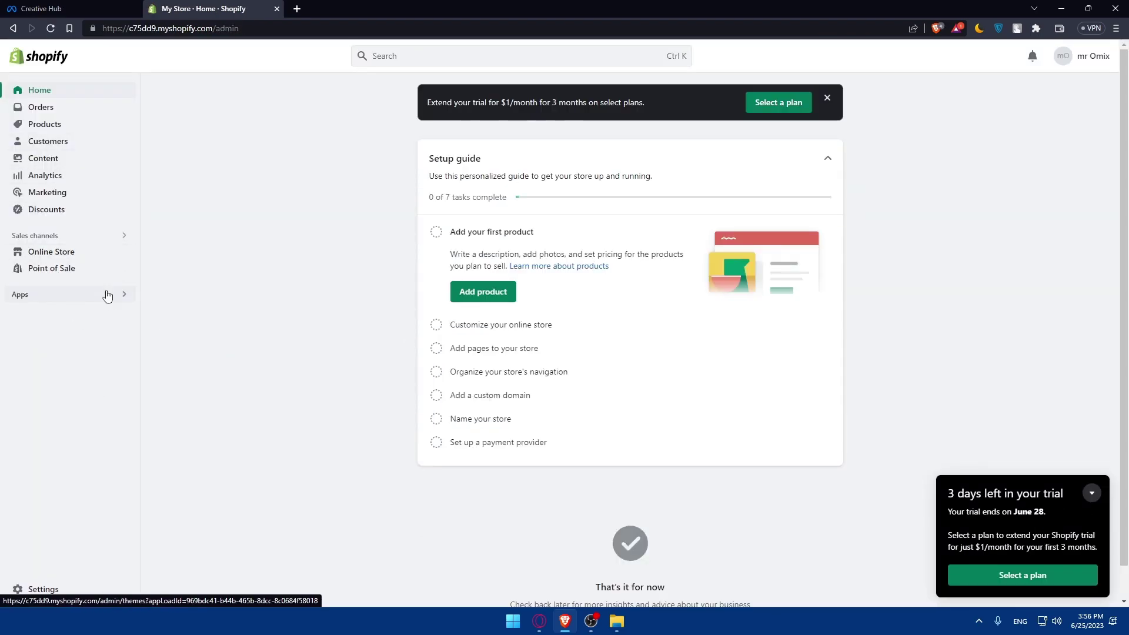
From Apps > App and sales channel settings, launch the Shopify App Store in its own tab
{"action": "left_click", "coordinate": [113, 295]}
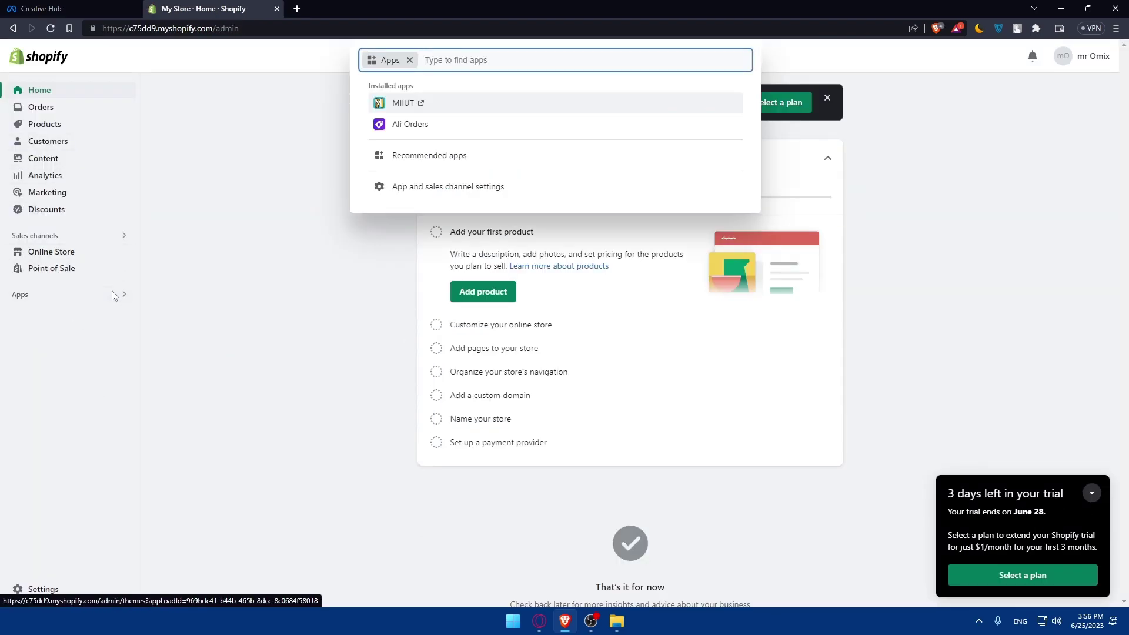
{"action": "left_click", "coordinate": [465, 187]}
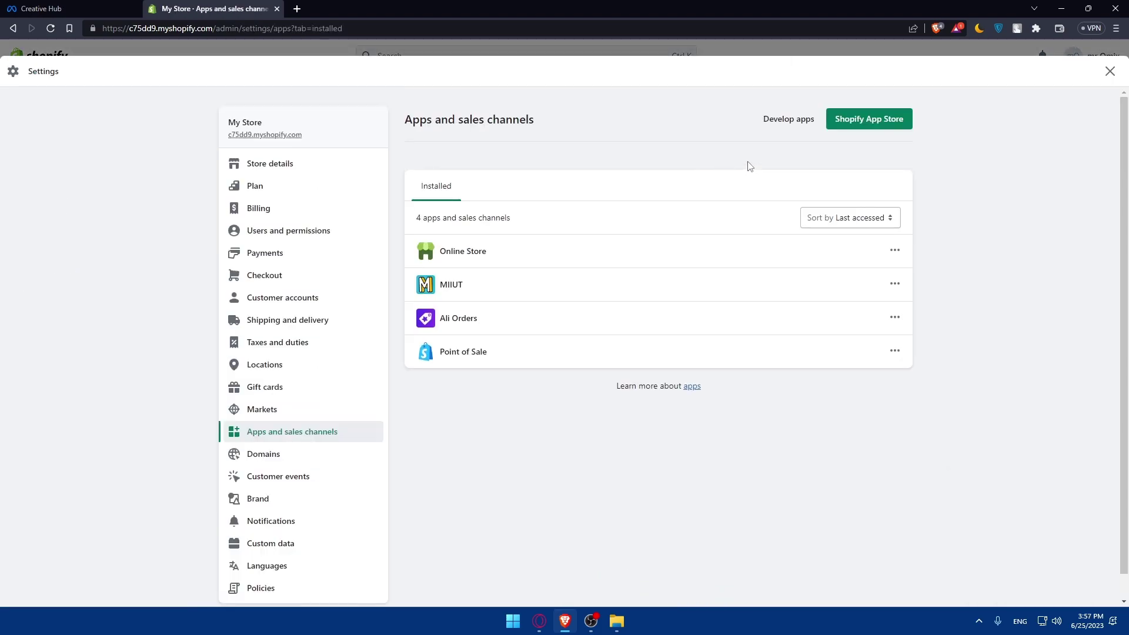
{"action": "left_click", "coordinate": [876, 119]}
{"action": "left_click", "coordinate": [250, 8]}
{"action": "left_click", "coordinate": [1109, 72]}
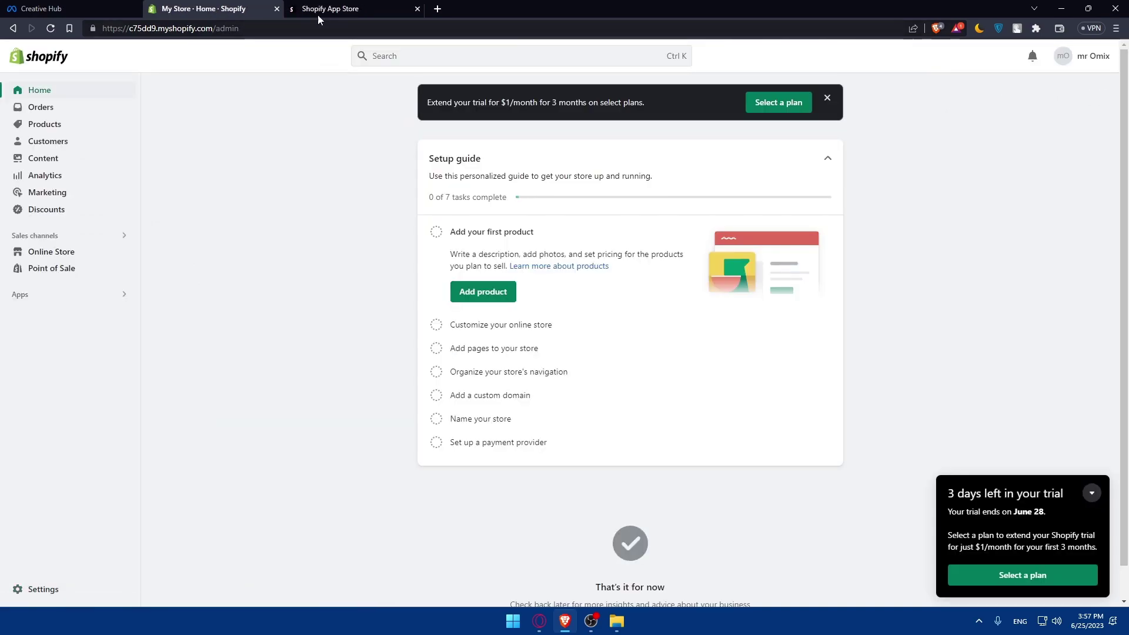
{"action": "left_click", "coordinate": [321, 8]}
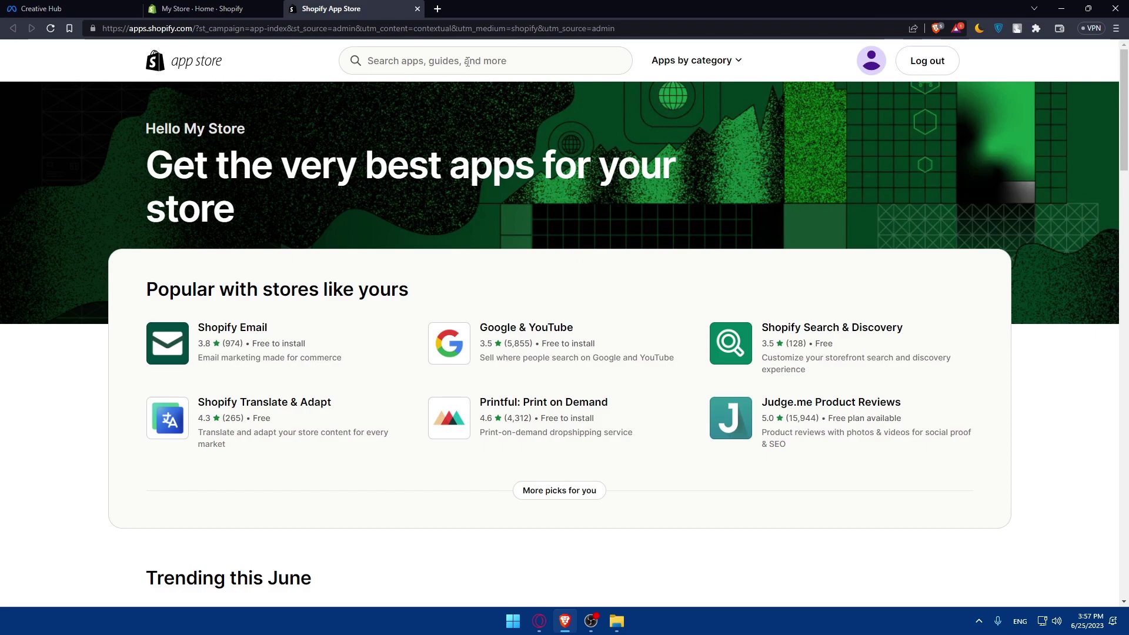
Search the app store for 'facebook pixel' to list the 242 matching apps
{"action": "left_click", "coordinate": [467, 61]}
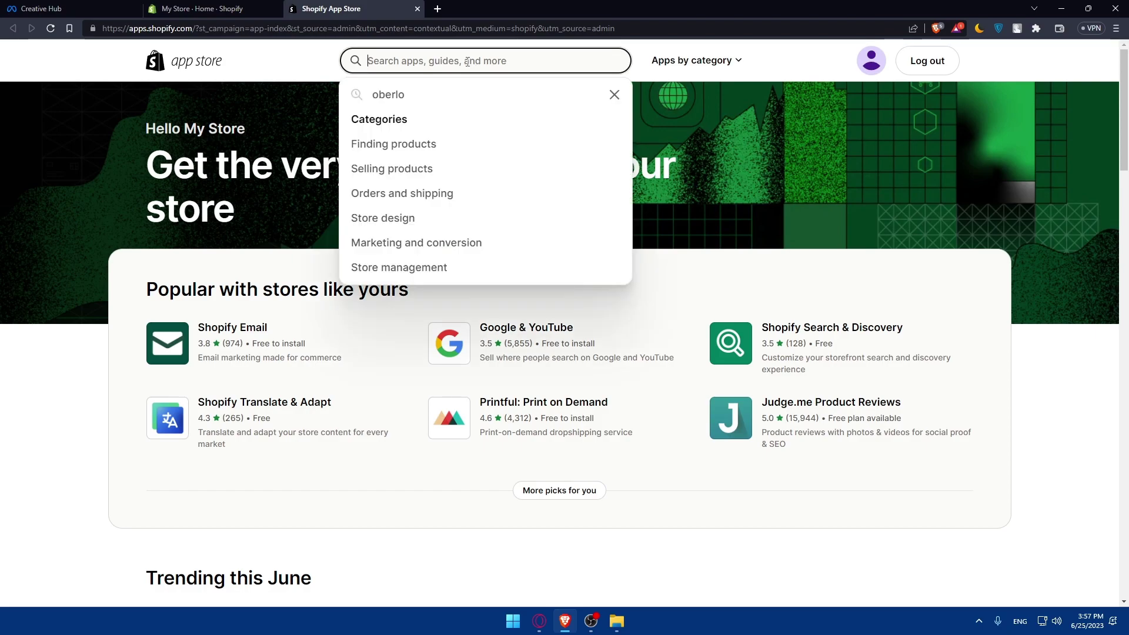
{"action": "type", "text": "facebook op"}
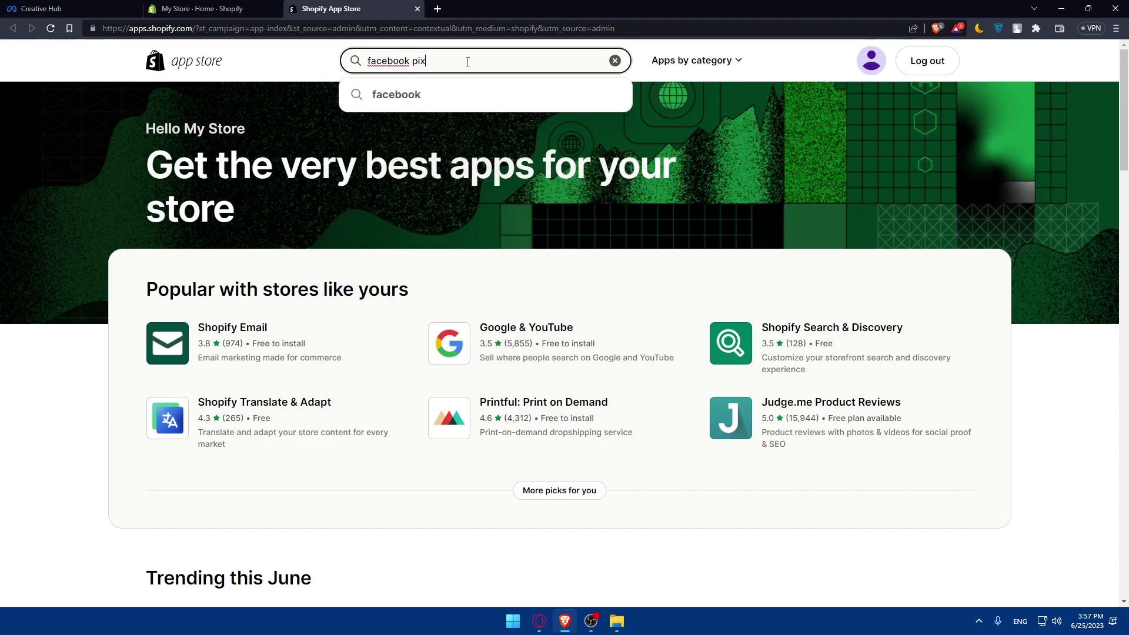
{"action": "type", "text": "ek"}
{"action": "key", "text": "Return"}
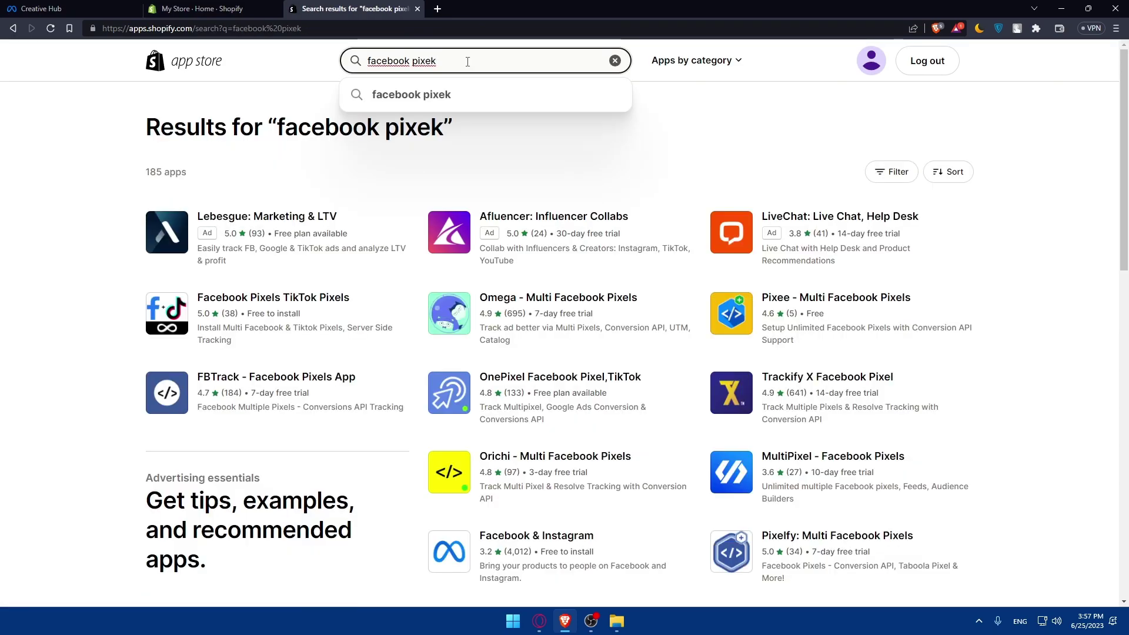
{"action": "key", "text": "Return"}
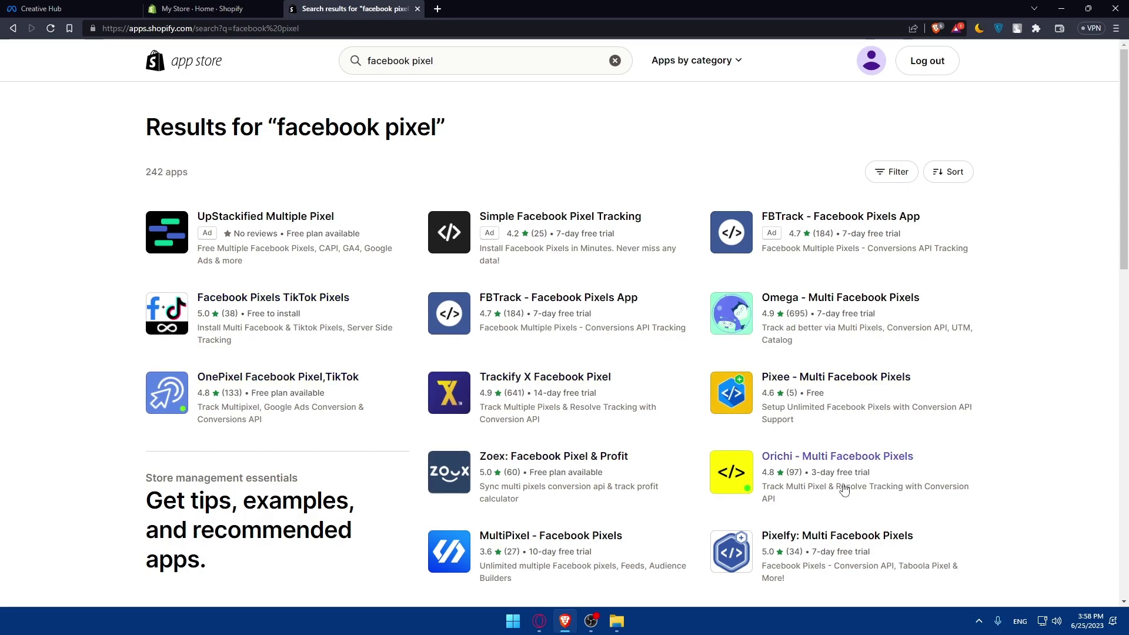
{"action": "left_click", "coordinate": [670, 371]}
{"action": "scroll", "coordinate": [395, 337], "scroll_direction": "down", "scroll_amount": 3}
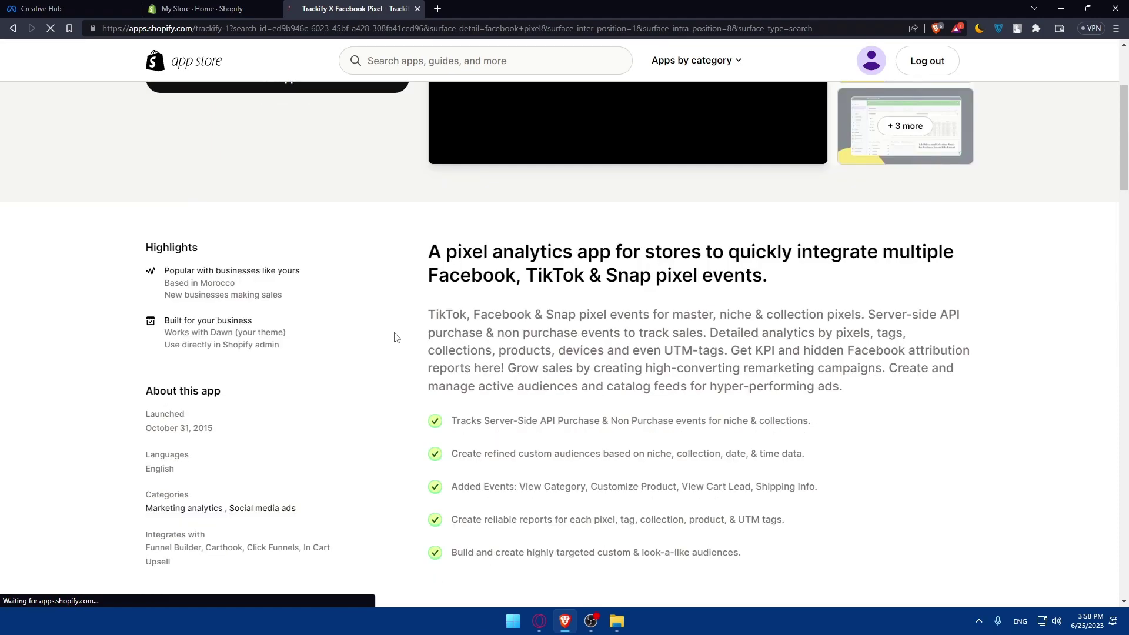
{"action": "scroll", "coordinate": [420, 383], "scroll_direction": "up", "scroll_amount": 5}
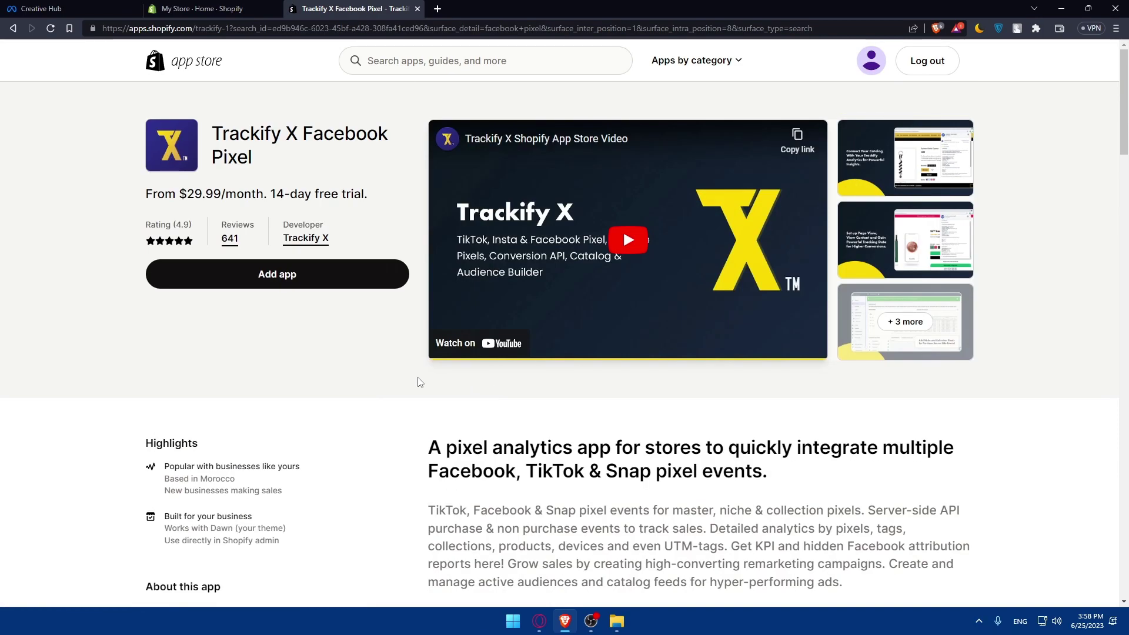
{"action": "key", "text": "alt+Left"}
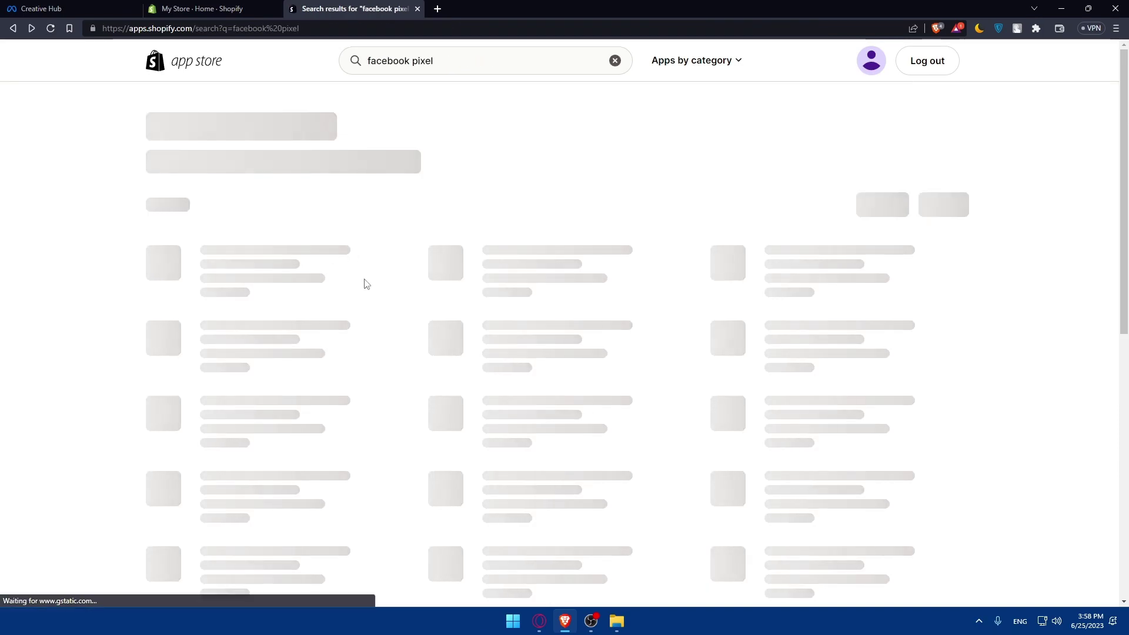
{"action": "scroll", "coordinate": [366, 284], "scroll_direction": "down", "scroll_amount": 2}
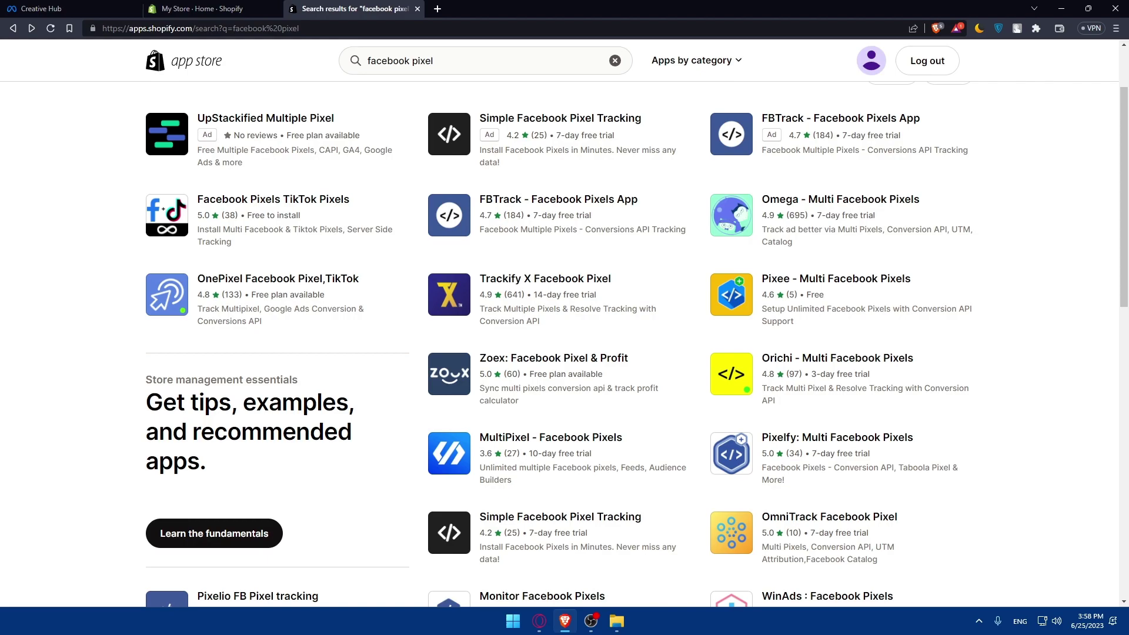
Open Online Store > Preferences in the store admin and scroll through its settings
{"action": "left_click", "coordinate": [200, 9]}
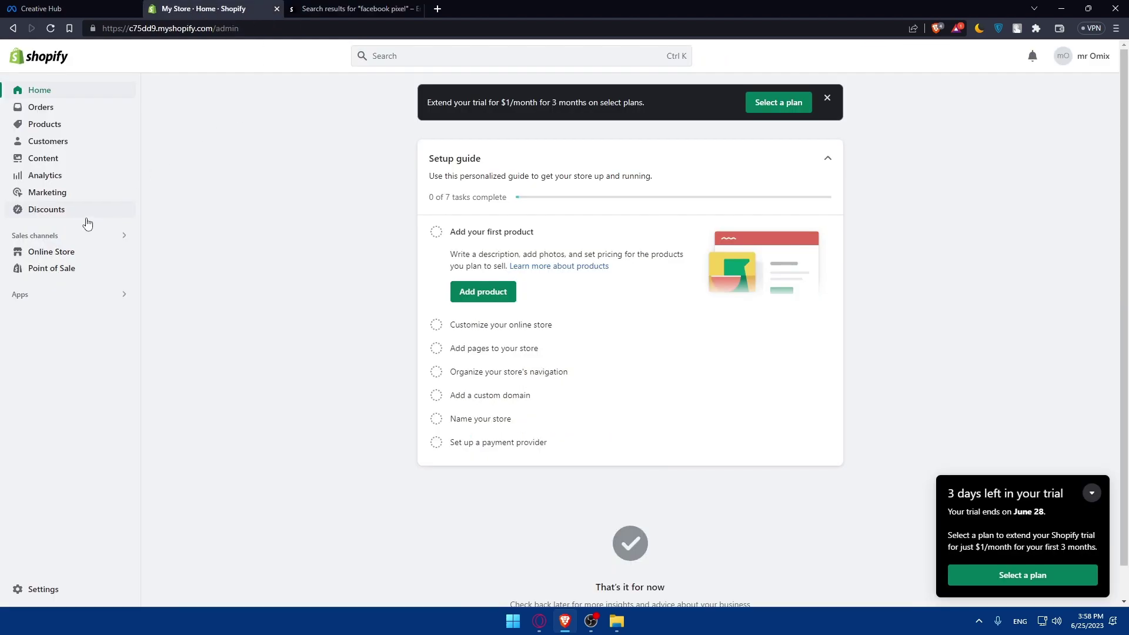
{"action": "left_click", "coordinate": [65, 252]}
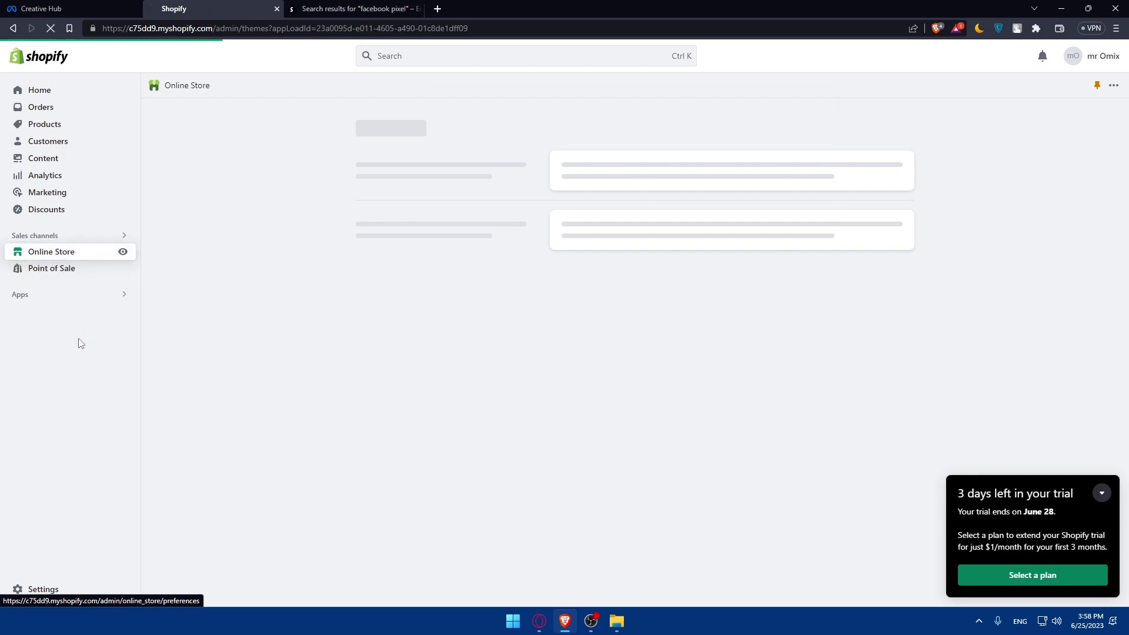
{"action": "left_click", "coordinate": [80, 343]}
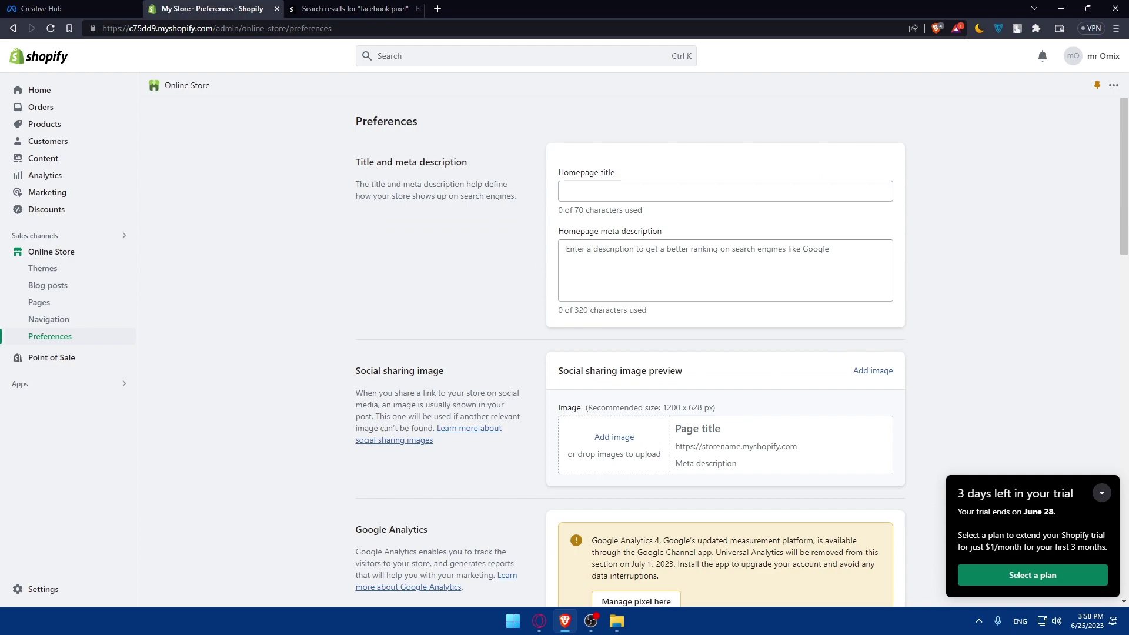
{"action": "scroll", "coordinate": [567, 242], "scroll_direction": "down", "scroll_amount": 6}
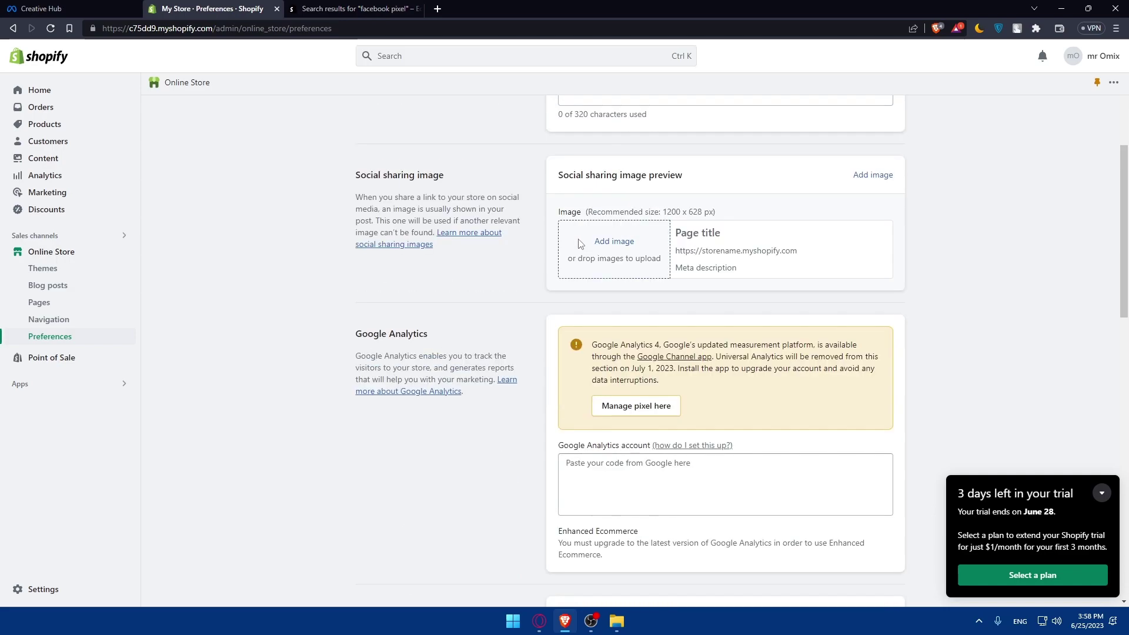
{"action": "scroll", "coordinate": [600, 259], "scroll_direction": "up", "scroll_amount": 6}
{"action": "scroll", "coordinate": [600, 258], "scroll_direction": "down", "scroll_amount": 10}
{"action": "scroll", "coordinate": [525, 253], "scroll_direction": "up", "scroll_amount": 10}
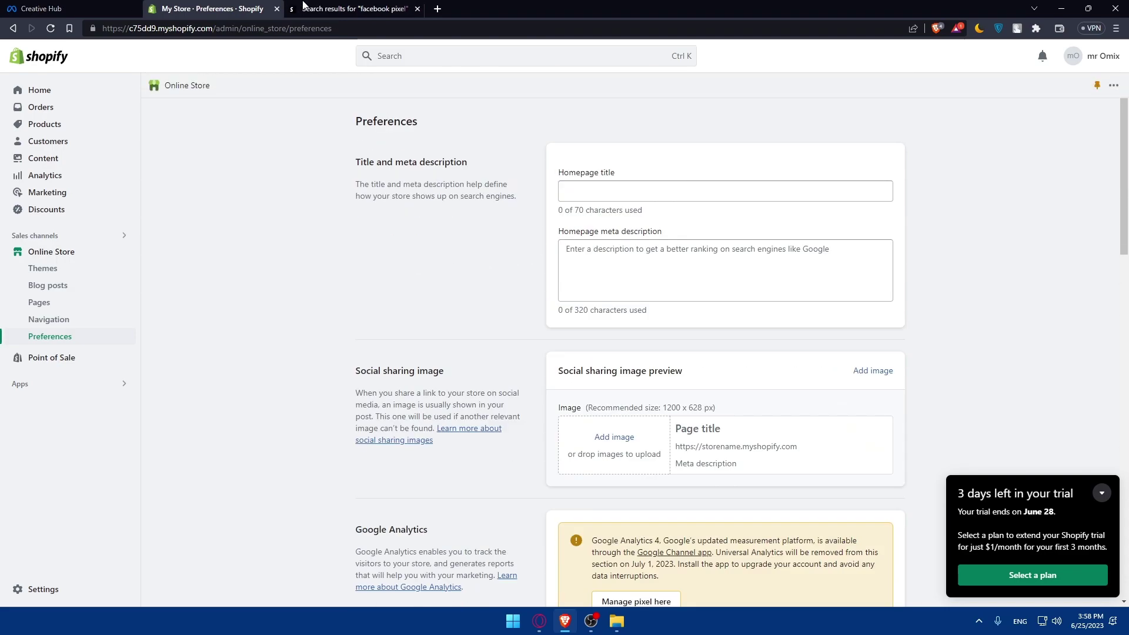
Glance at the facebook pixel results, then bring up the Meta Creative Hub tab
{"action": "left_click", "coordinate": [356, 9]}
{"action": "left_click", "coordinate": [209, 9]}
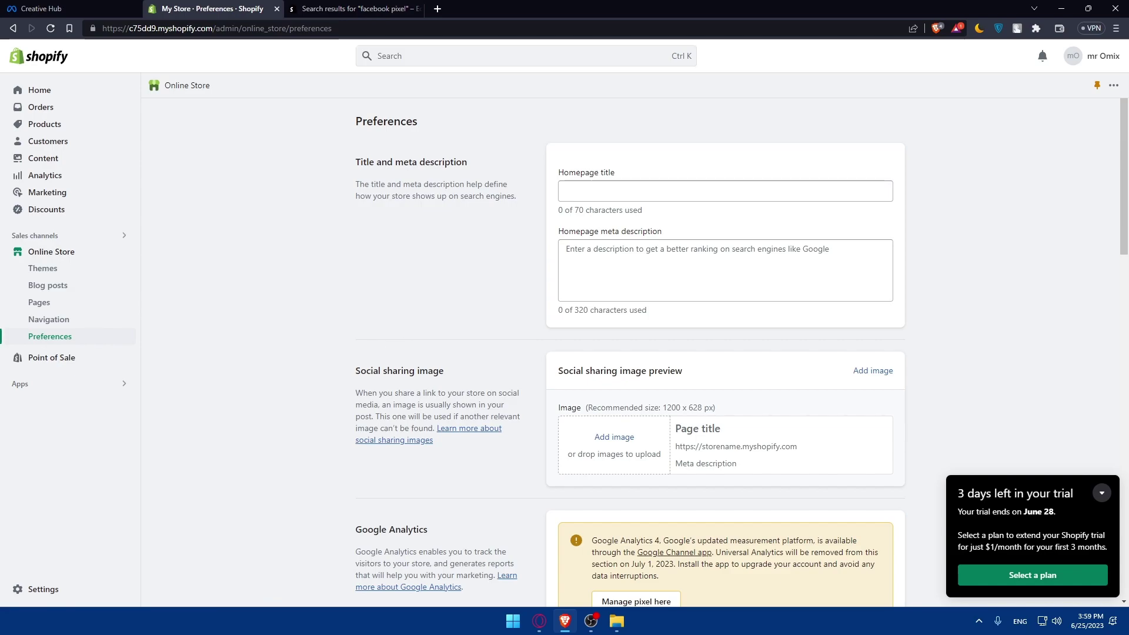
{"action": "left_click", "coordinate": [57, 9]}
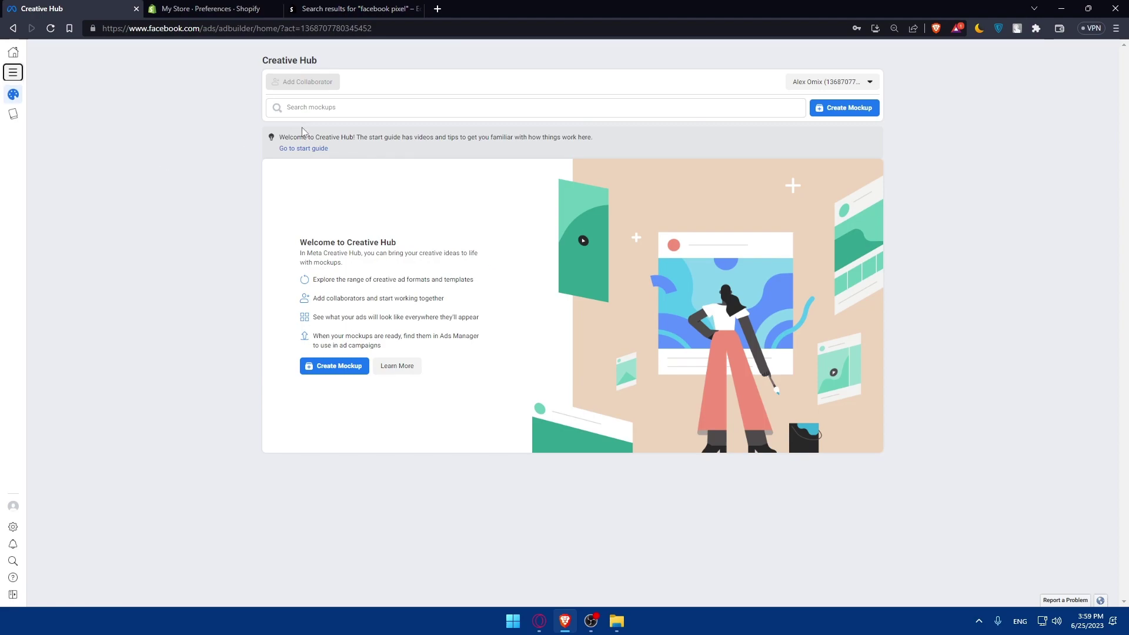
View the Online Store Themes page with Dawn current, then return to Creative Hub
{"action": "key", "text": "ctrl+Tab"}
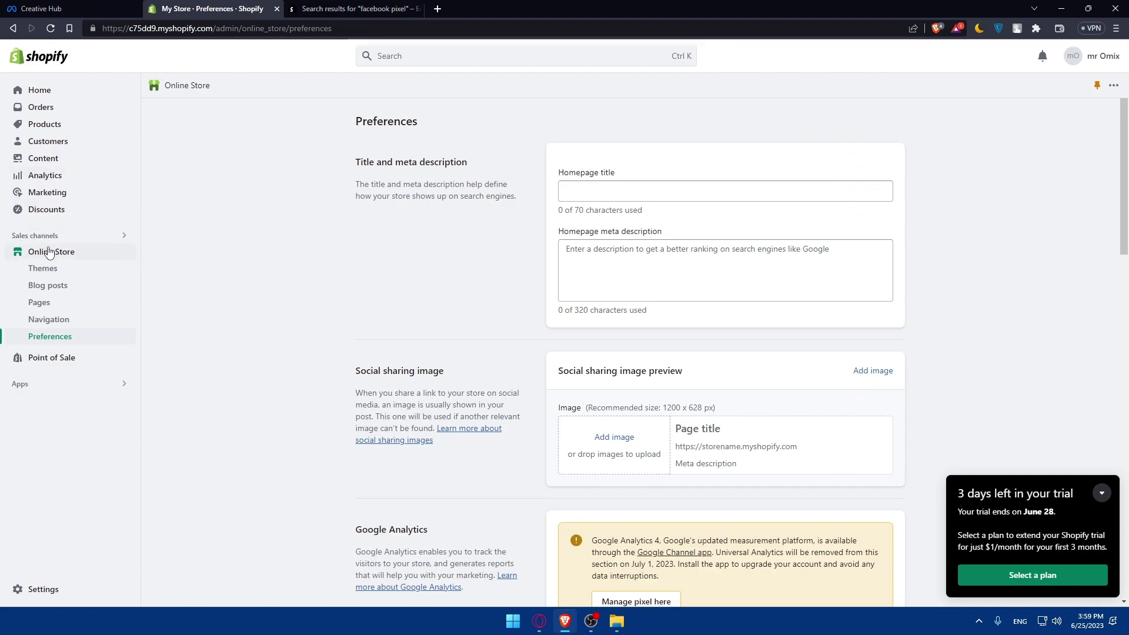
{"action": "left_click", "coordinate": [50, 252]}
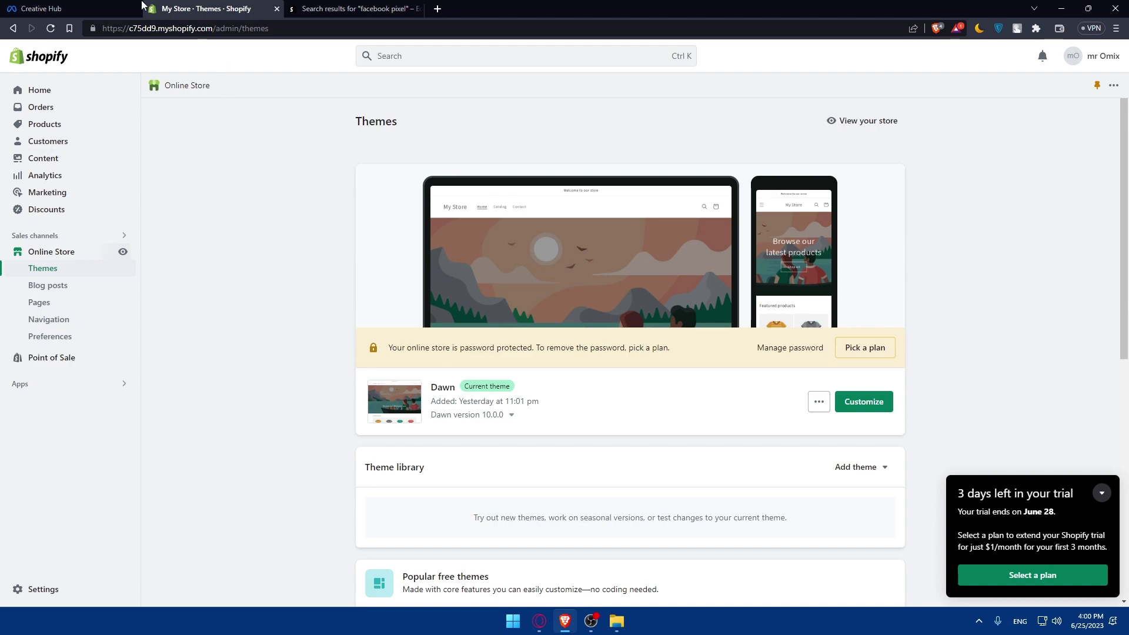
{"action": "left_click", "coordinate": [87, 7]}
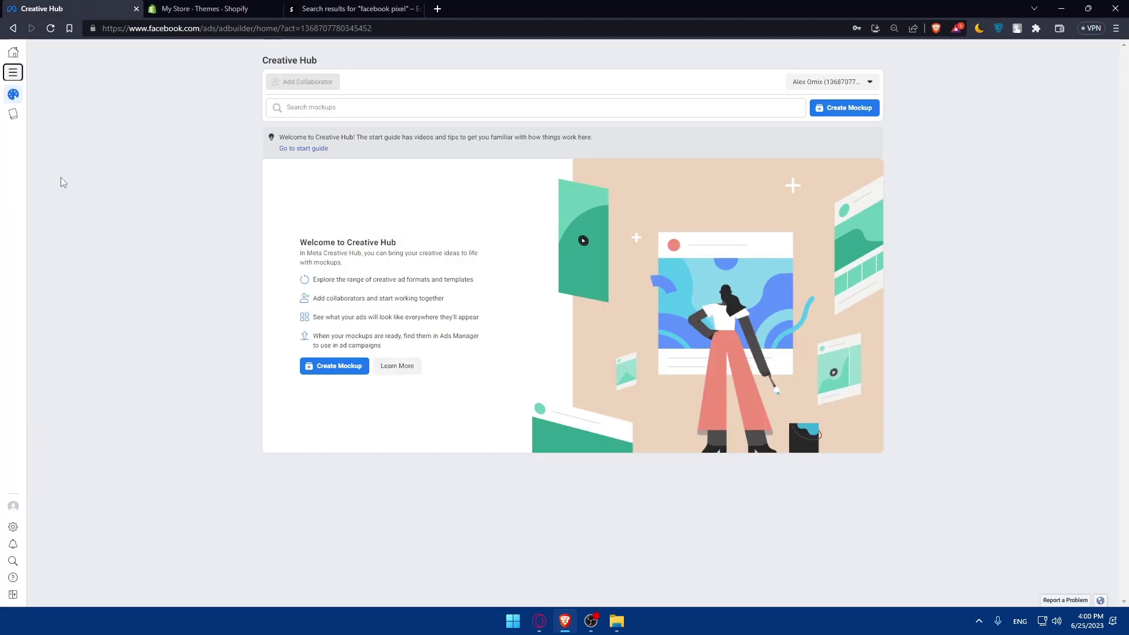
Open Ads Manager from the All tools menu
{"action": "left_click", "coordinate": [13, 72]}
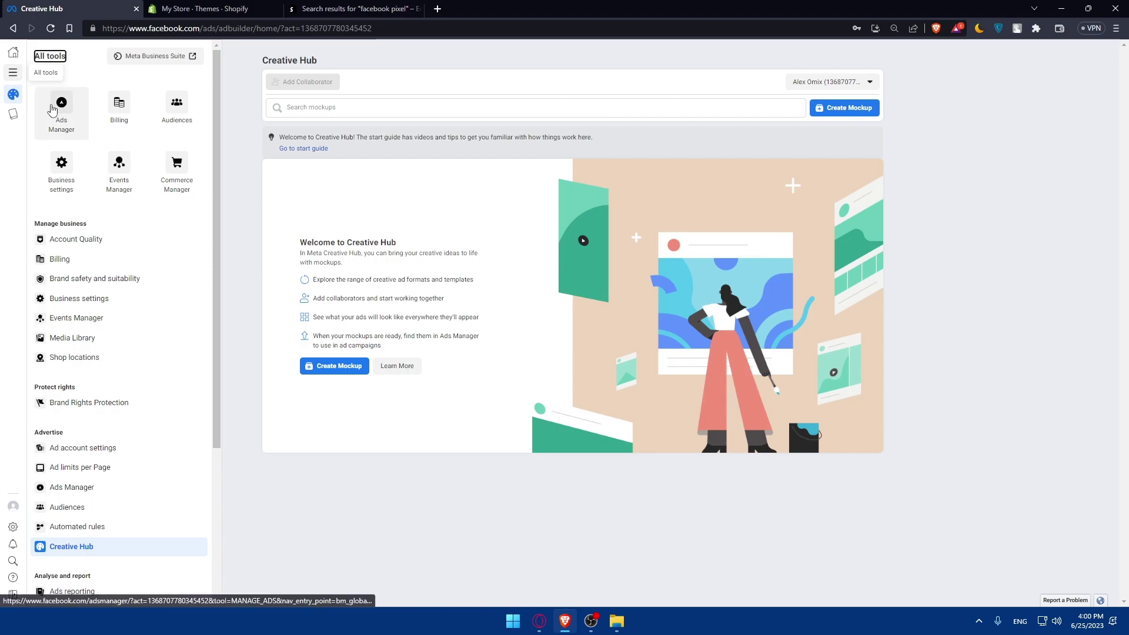
{"action": "left_click", "coordinate": [50, 104]}
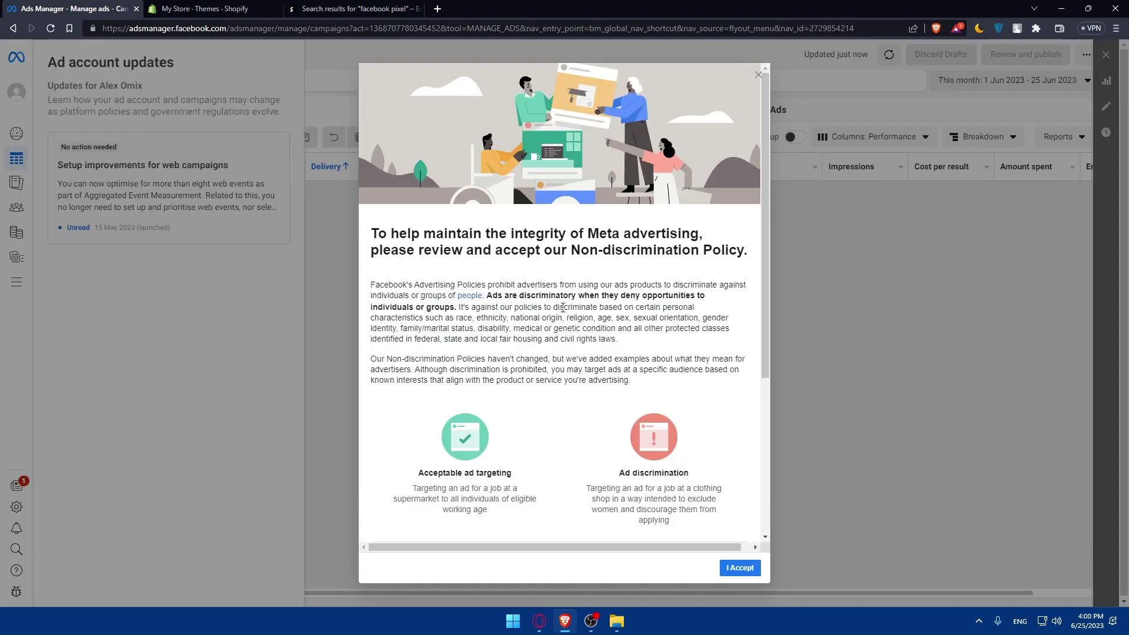
{"action": "scroll", "coordinate": [626, 344], "scroll_direction": "down", "scroll_amount": 4}
{"action": "scroll", "coordinate": [626, 344], "scroll_direction": "up", "scroll_amount": 4}
{"action": "scroll", "coordinate": [627, 343], "scroll_direction": "down", "scroll_amount": 4}
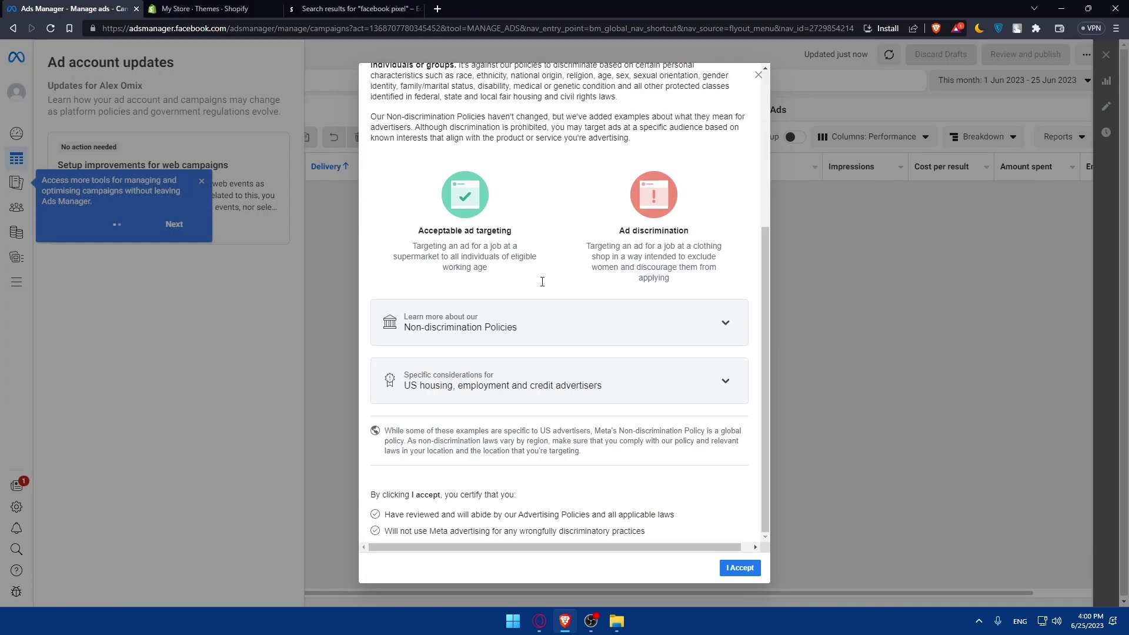
{"action": "scroll", "coordinate": [627, 344], "scroll_direction": "up", "scroll_amount": 4}
{"action": "scroll", "coordinate": [684, 316], "scroll_direction": "down", "scroll_amount": 4}
Review and accept the Non-discrimination Policy, then dismiss the confirmation
{"action": "left_click", "coordinate": [684, 316]}
{"action": "scroll", "coordinate": [671, 344], "scroll_direction": "down", "scroll_amount": 7}
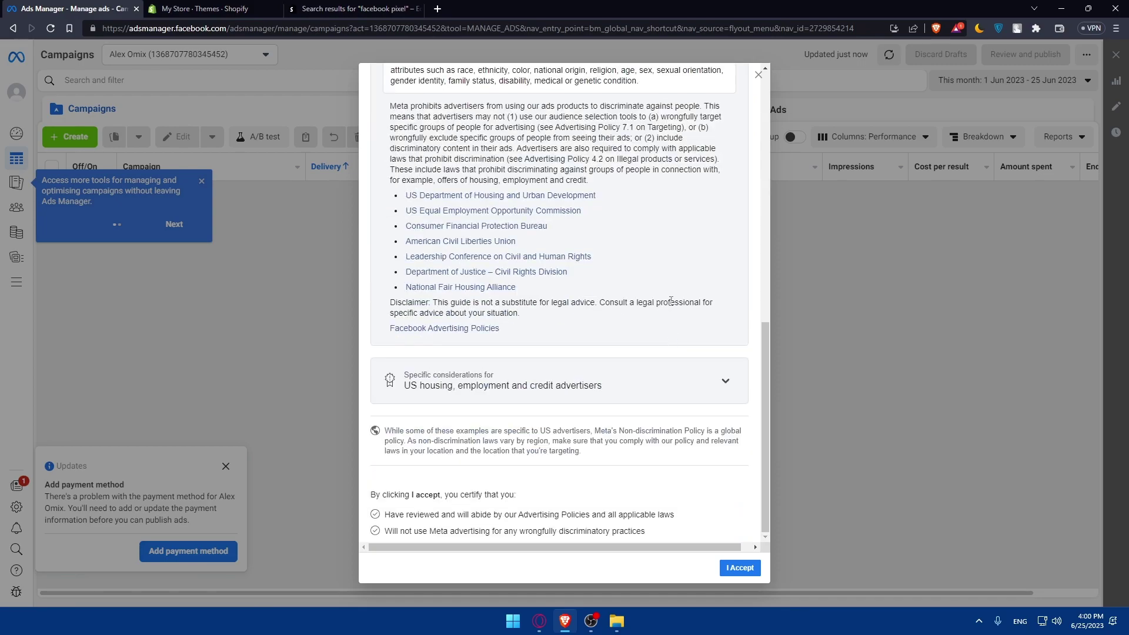
{"action": "scroll", "coordinate": [671, 344], "scroll_direction": "up", "scroll_amount": 8}
{"action": "left_click", "coordinate": [713, 382]}
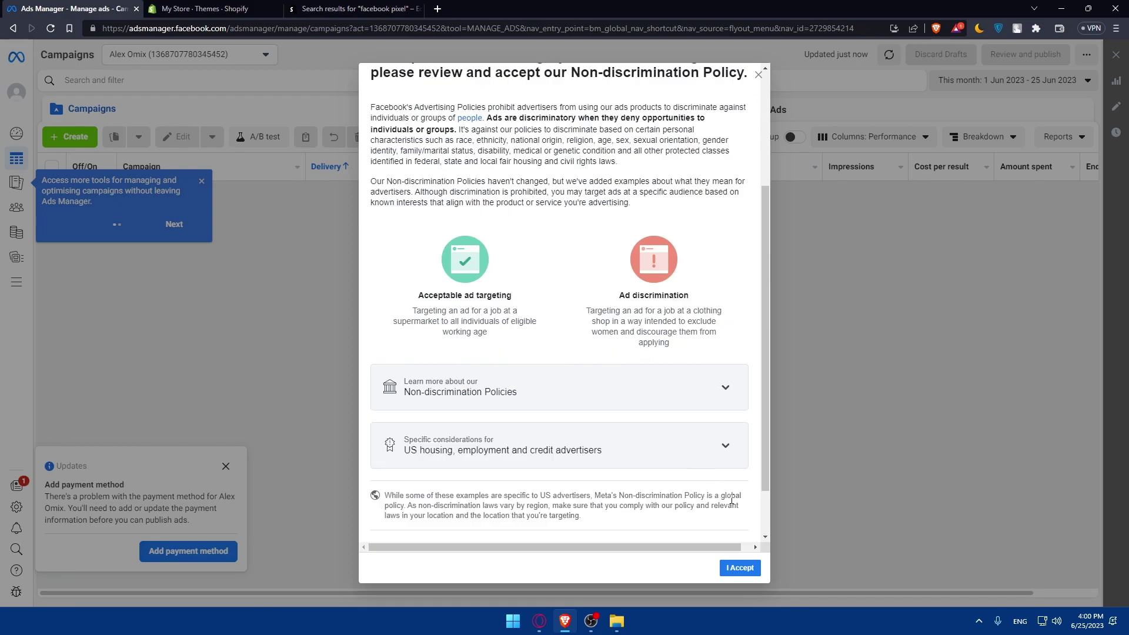
{"action": "left_click", "coordinate": [739, 567]}
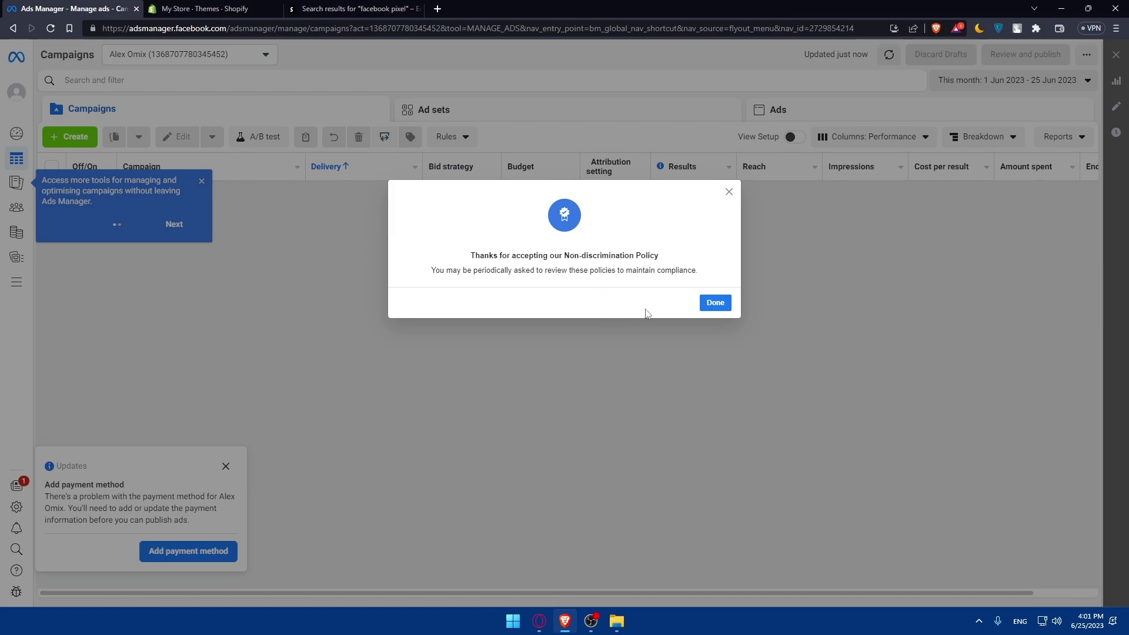
{"action": "left_click", "coordinate": [708, 304]}
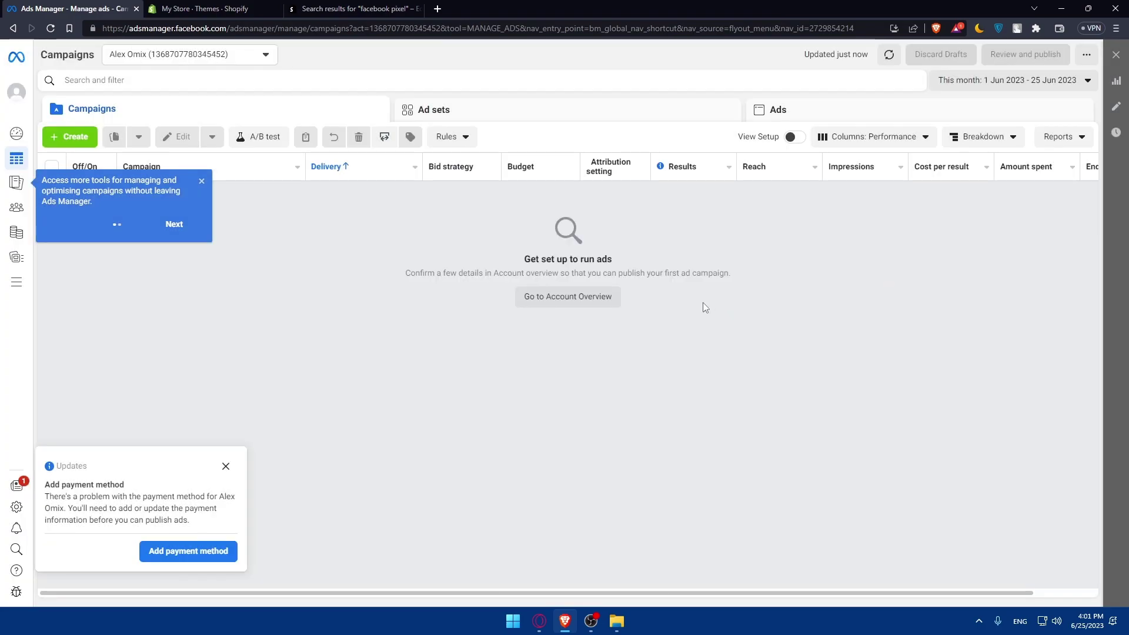
Dismiss the tools tip and create a new campaign with the Sales objective
{"action": "left_click", "coordinate": [202, 180]}
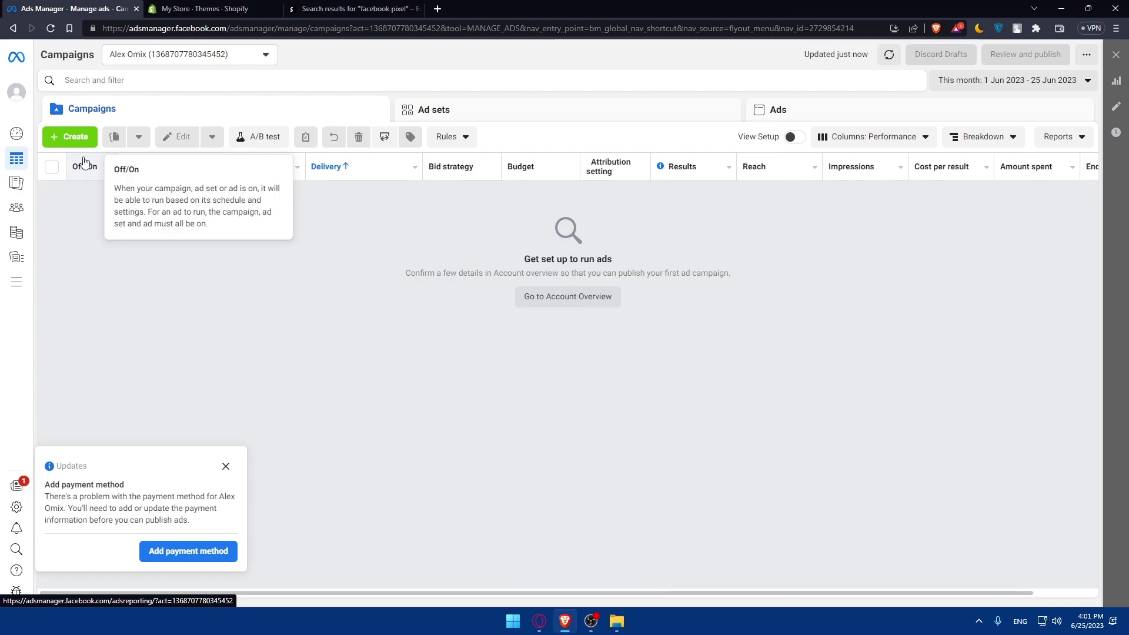
{"action": "left_click", "coordinate": [72, 138]}
{"action": "scroll", "coordinate": [534, 382], "scroll_direction": "down", "scroll_amount": 1}
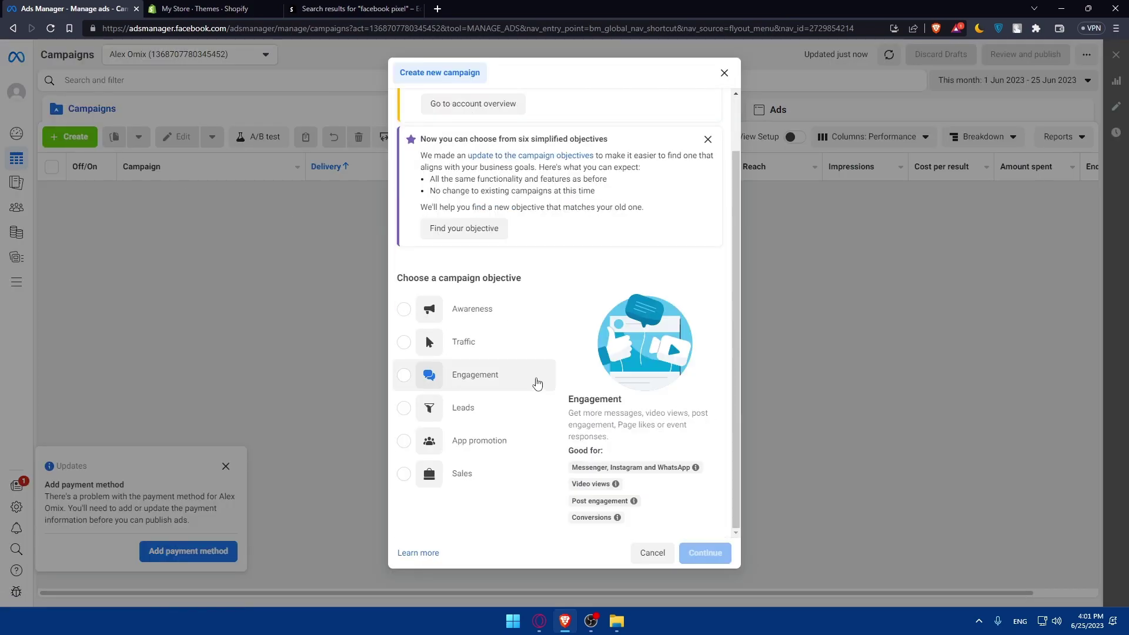
{"action": "scroll", "coordinate": [479, 292], "scroll_direction": "up", "scroll_amount": 1}
{"action": "scroll", "coordinate": [554, 425], "scroll_direction": "down", "scroll_amount": 1}
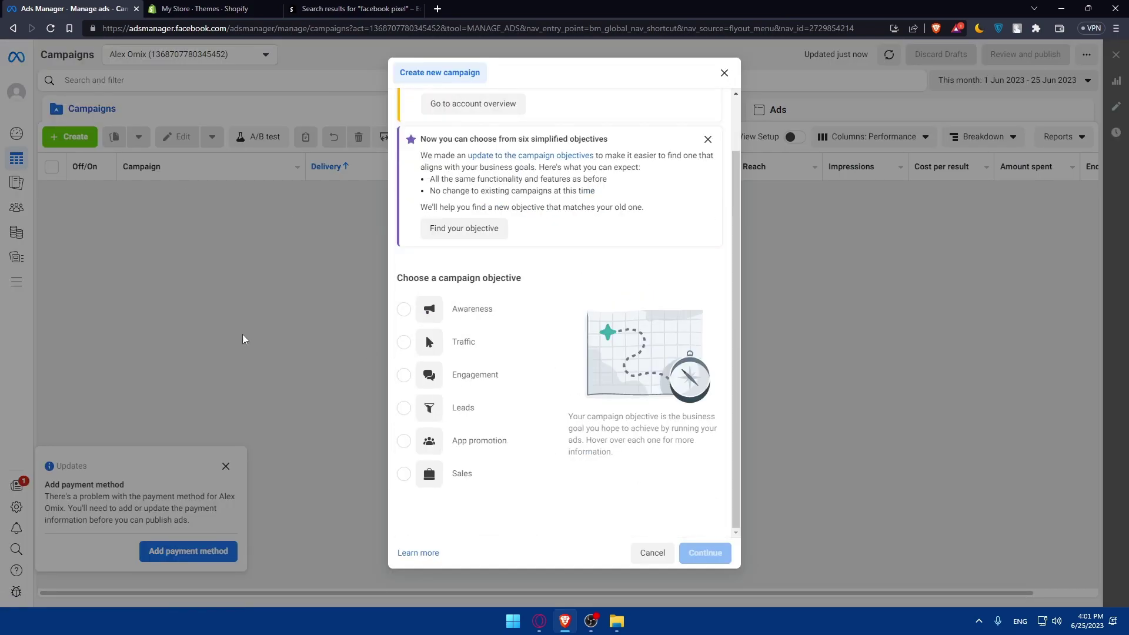
{"action": "mouse_move", "coordinate": [484, 341]}
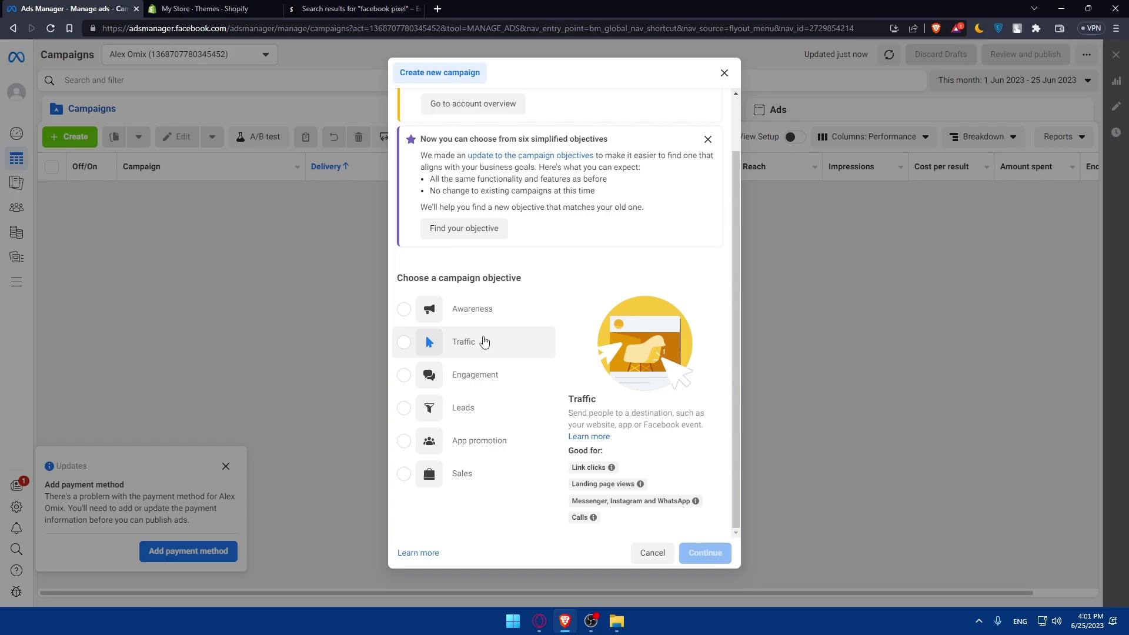
{"action": "mouse_move", "coordinate": [499, 315]}
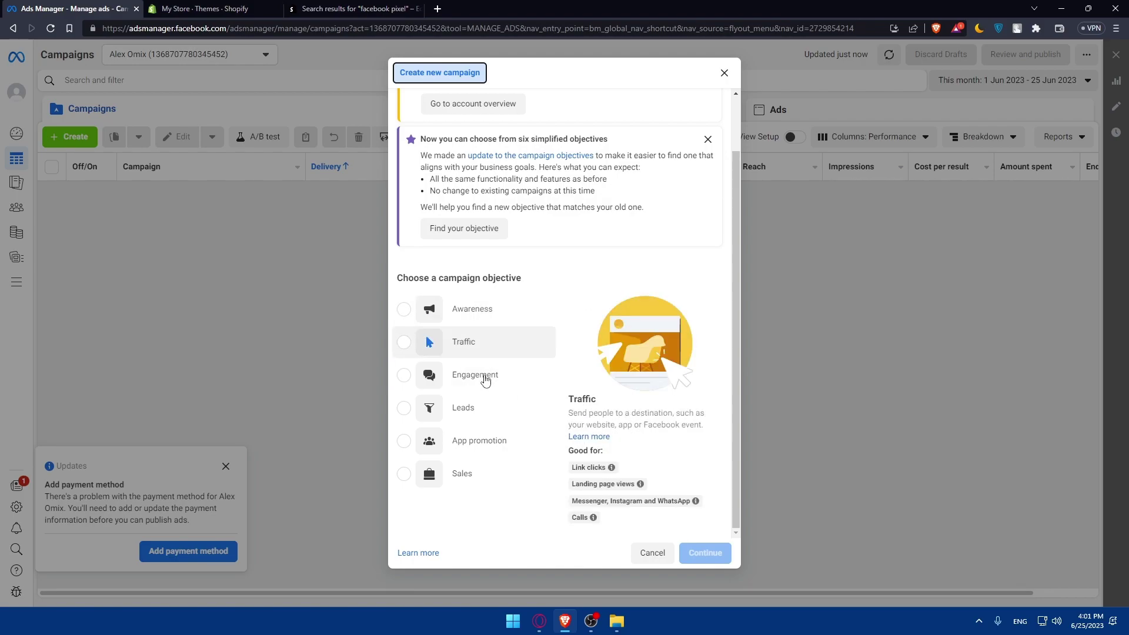
{"action": "left_click", "coordinate": [407, 476]}
{"action": "left_click", "coordinate": [703, 553]}
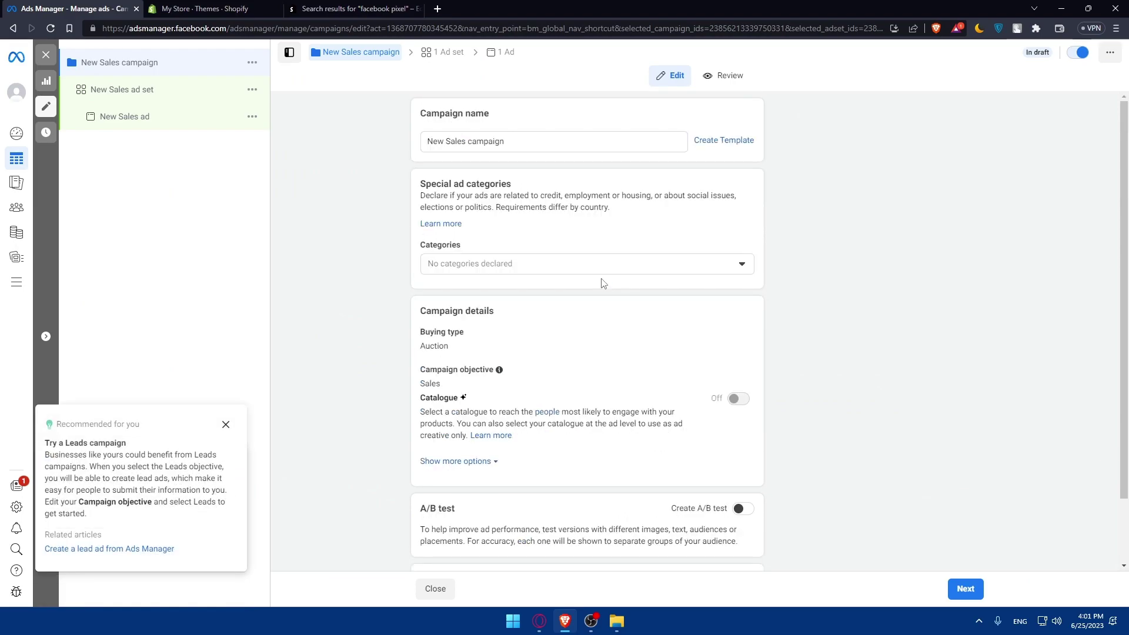
Declare Social issues, elections or politics, rename the campaign 'test', and proceed to Next
{"action": "scroll", "coordinate": [603, 284], "scroll_direction": "down", "scroll_amount": 2}
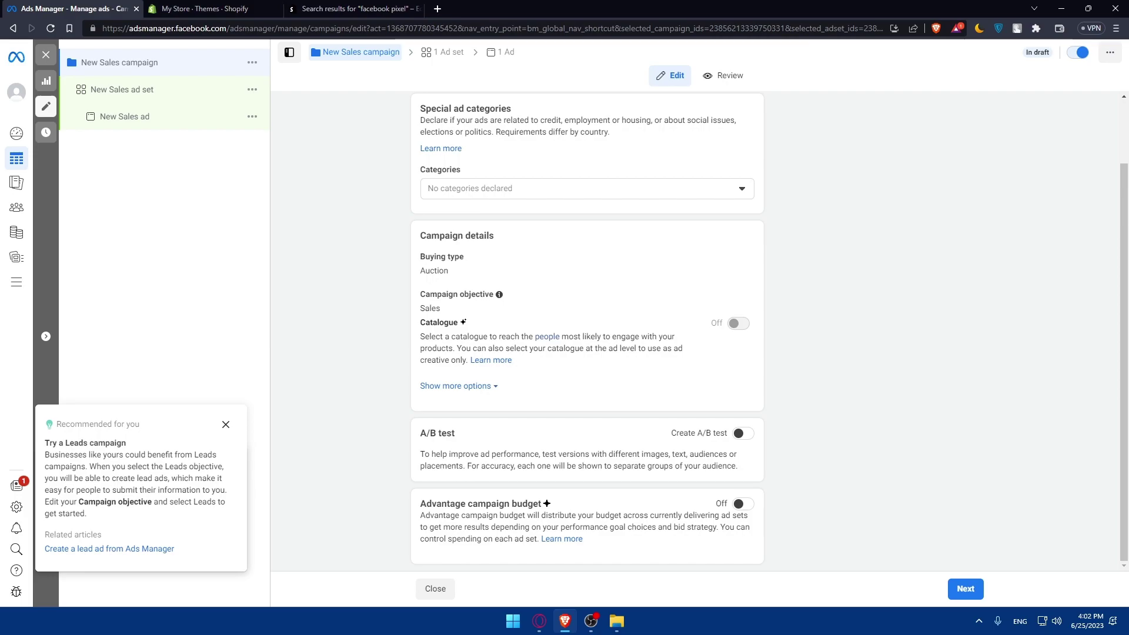
{"action": "scroll", "coordinate": [552, 265], "scroll_direction": "up", "scroll_amount": 2}
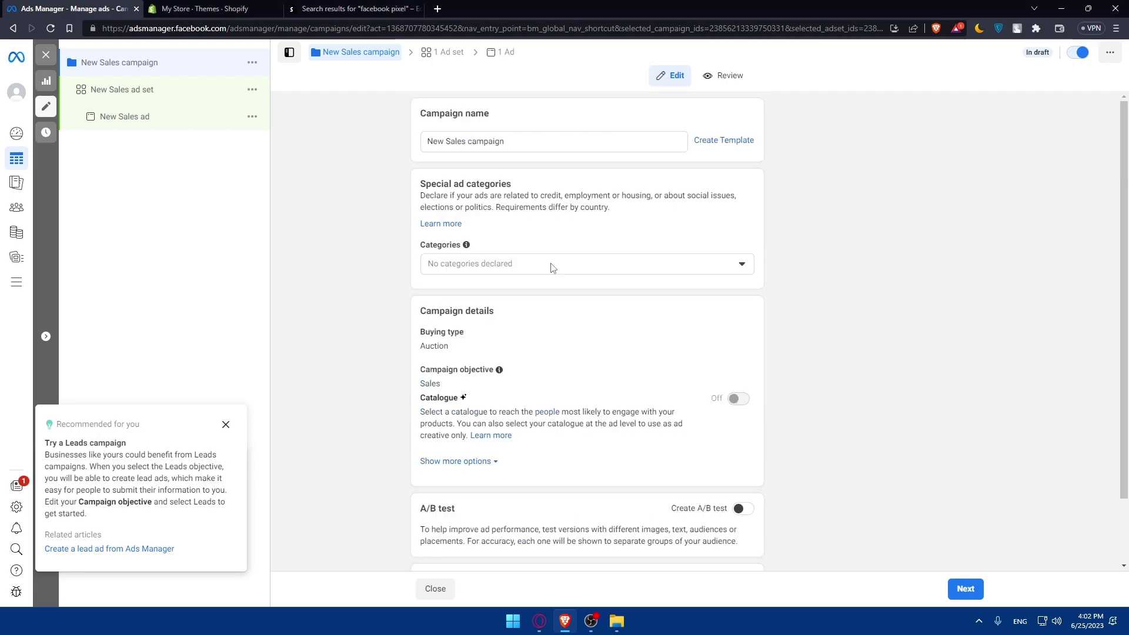
{"action": "left_click", "coordinate": [552, 264]}
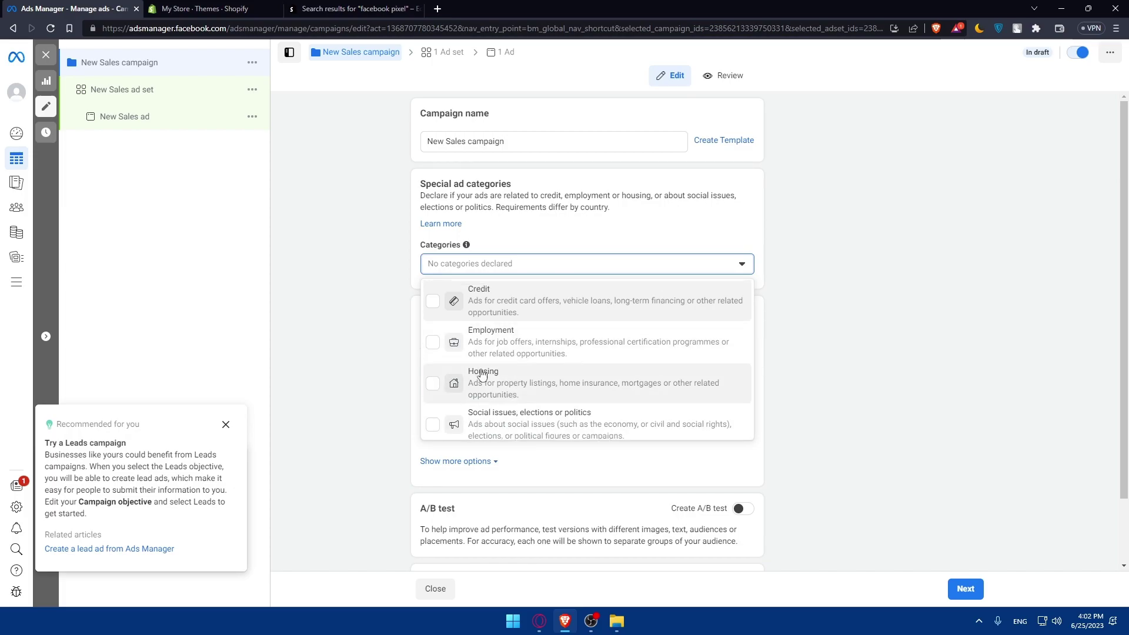
{"action": "left_click", "coordinate": [497, 420]}
{"action": "left_click_drag", "start_coordinate": [520, 151], "coordinate": [396, 154]}
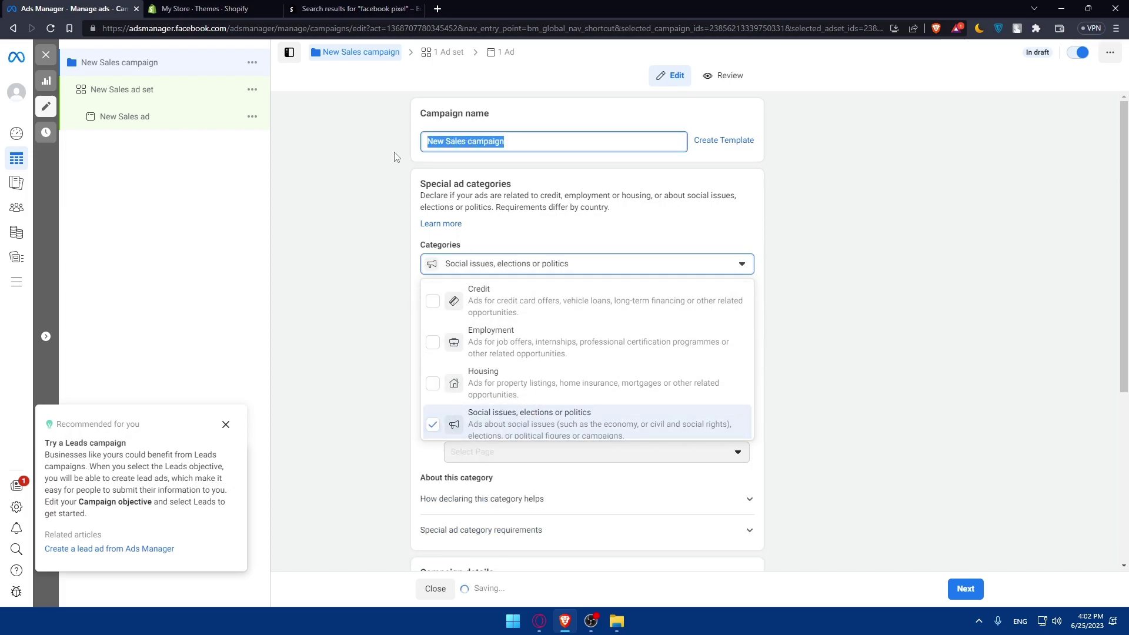
{"action": "type", "text": "test"}
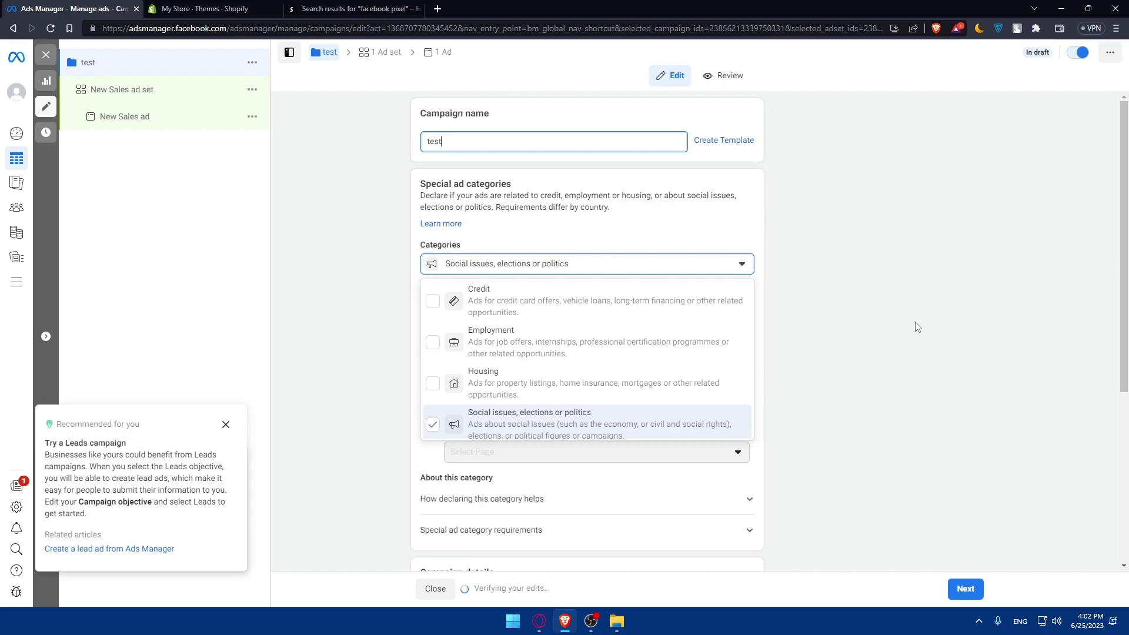
{"action": "left_click", "coordinate": [965, 588]}
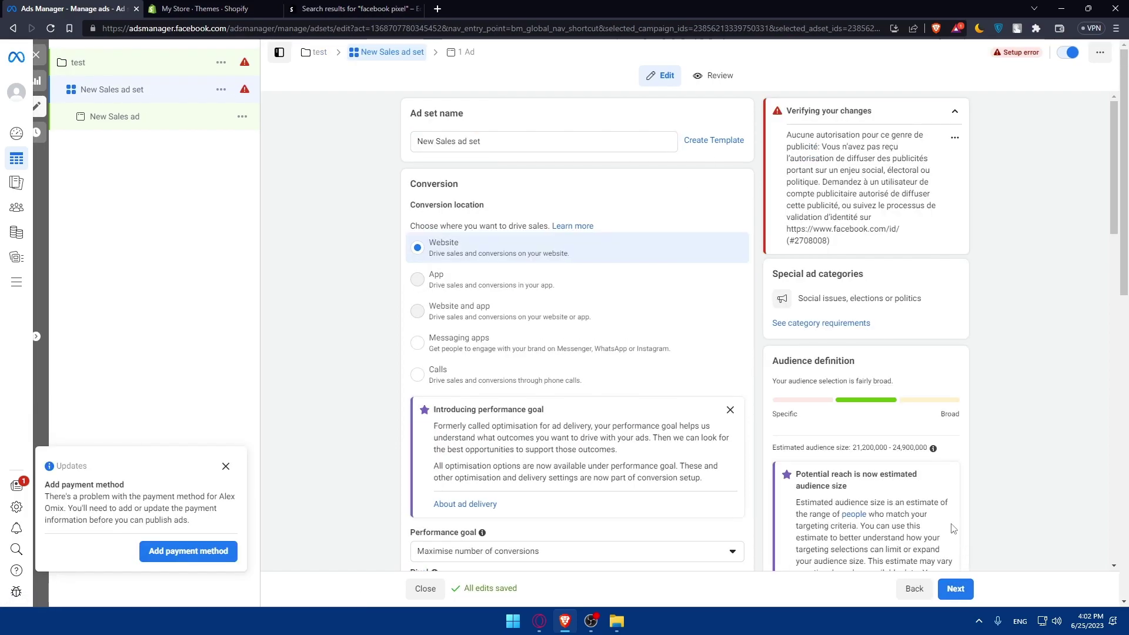
{"action": "scroll", "coordinate": [569, 428], "scroll_direction": "down", "scroll_amount": 10}
{"action": "scroll", "coordinate": [570, 428], "scroll_direction": "down", "scroll_amount": 6}
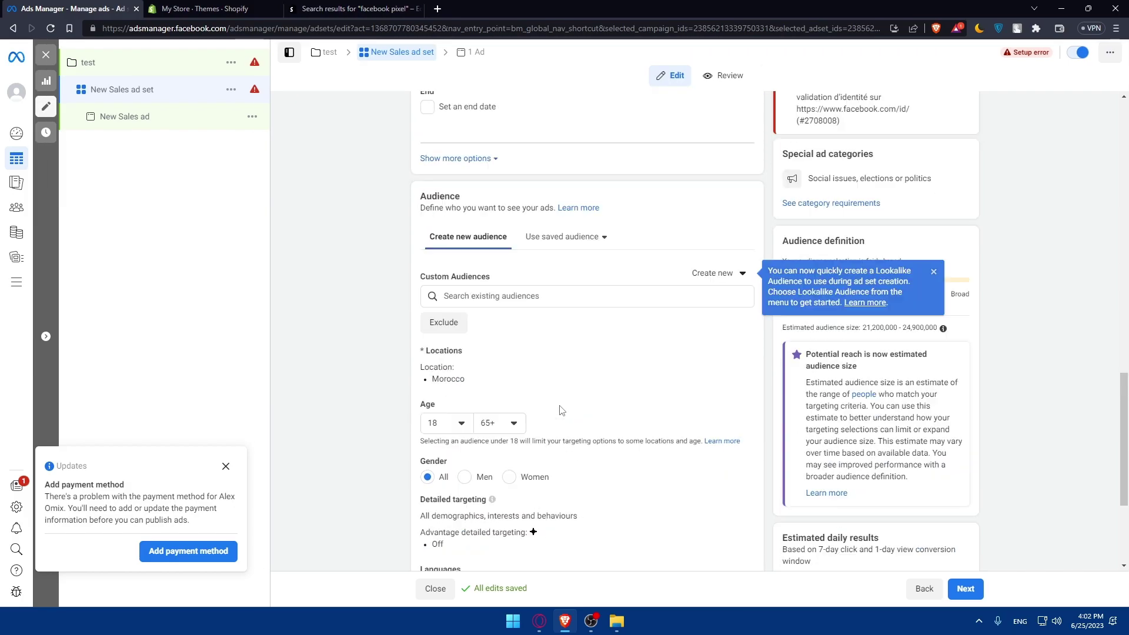
{"action": "scroll", "coordinate": [565, 395], "scroll_direction": "up", "scroll_amount": 5}
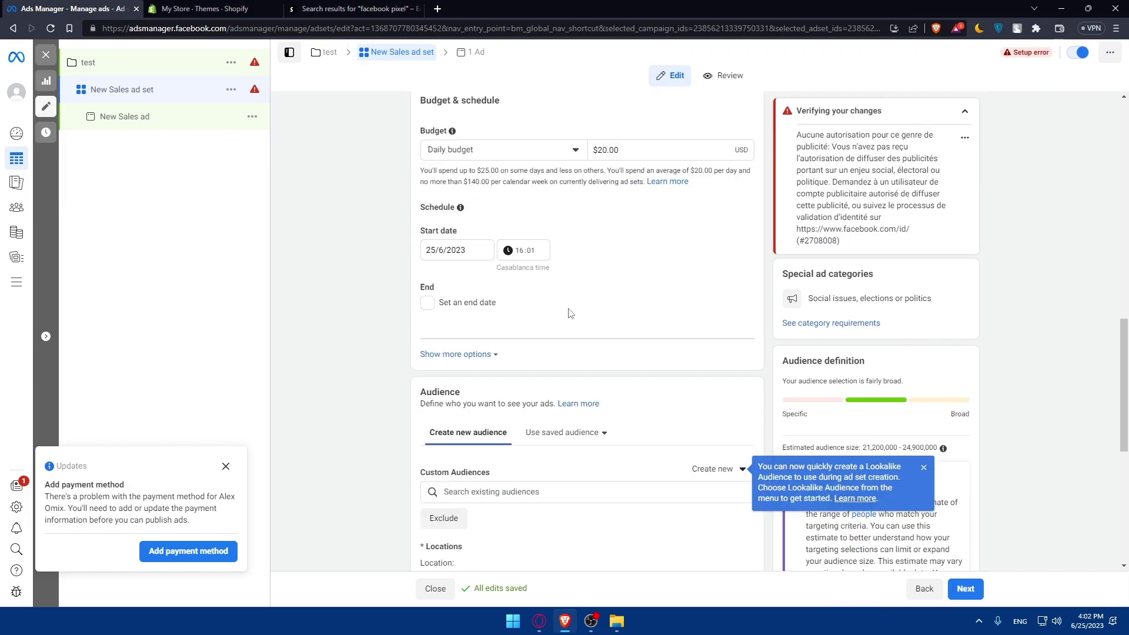
{"action": "scroll", "coordinate": [567, 265], "scroll_direction": "down", "scroll_amount": 8}
{"action": "scroll", "coordinate": [564, 218], "scroll_direction": "up", "scroll_amount": 3}
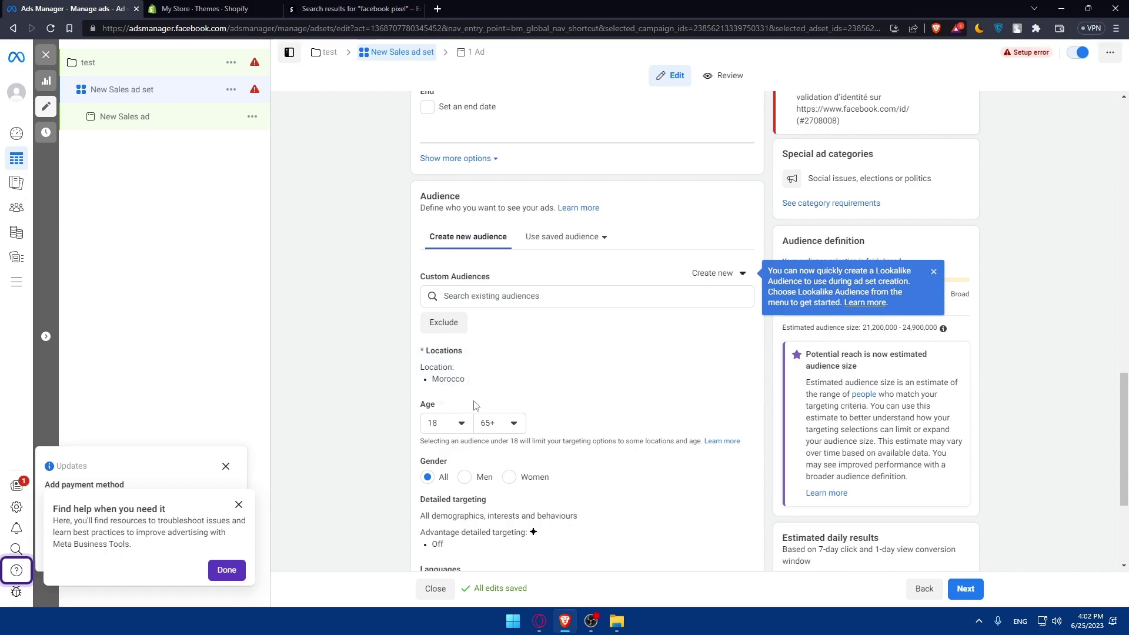
{"action": "scroll", "coordinate": [521, 381], "scroll_direction": "down", "scroll_amount": 3}
{"action": "scroll", "coordinate": [451, 534], "scroll_direction": "up", "scroll_amount": 15}
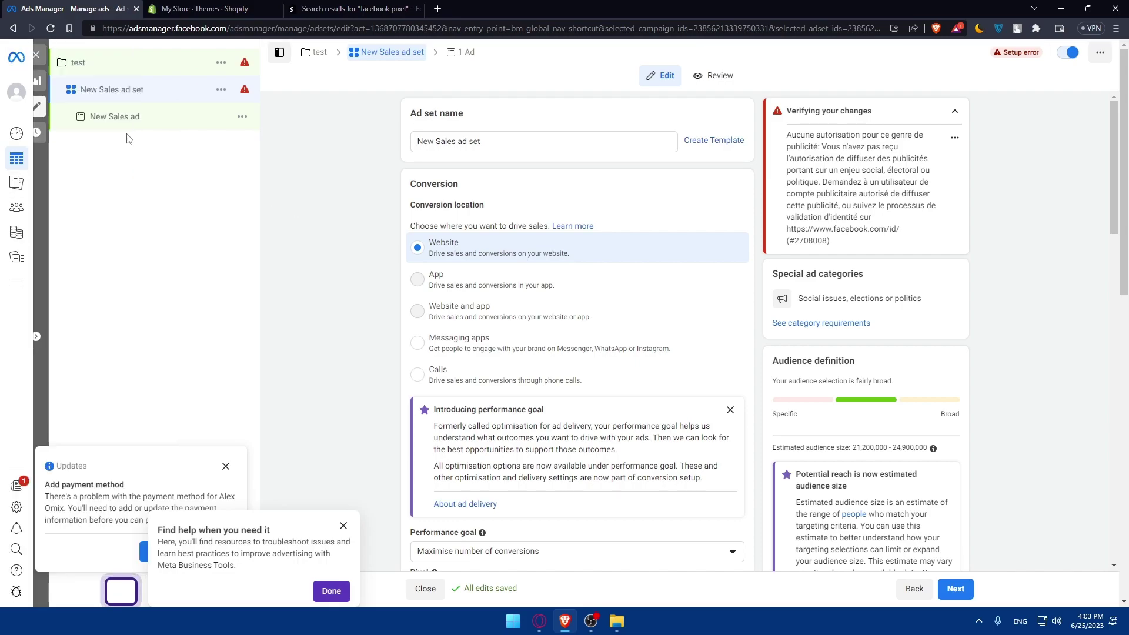
{"action": "mouse_move", "coordinate": [16, 133]}
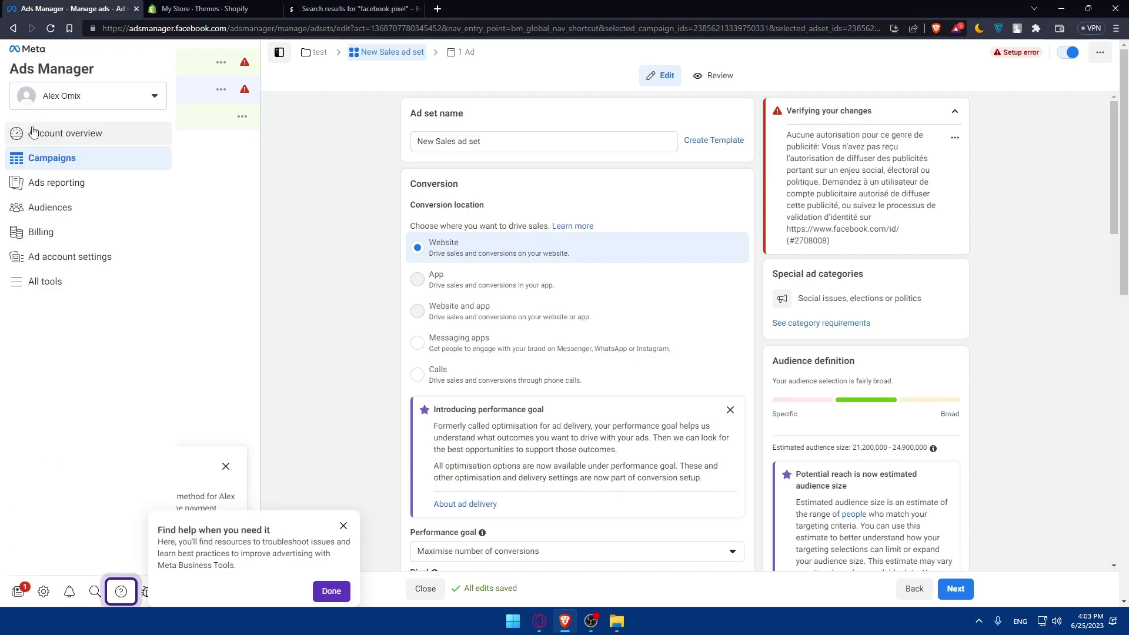